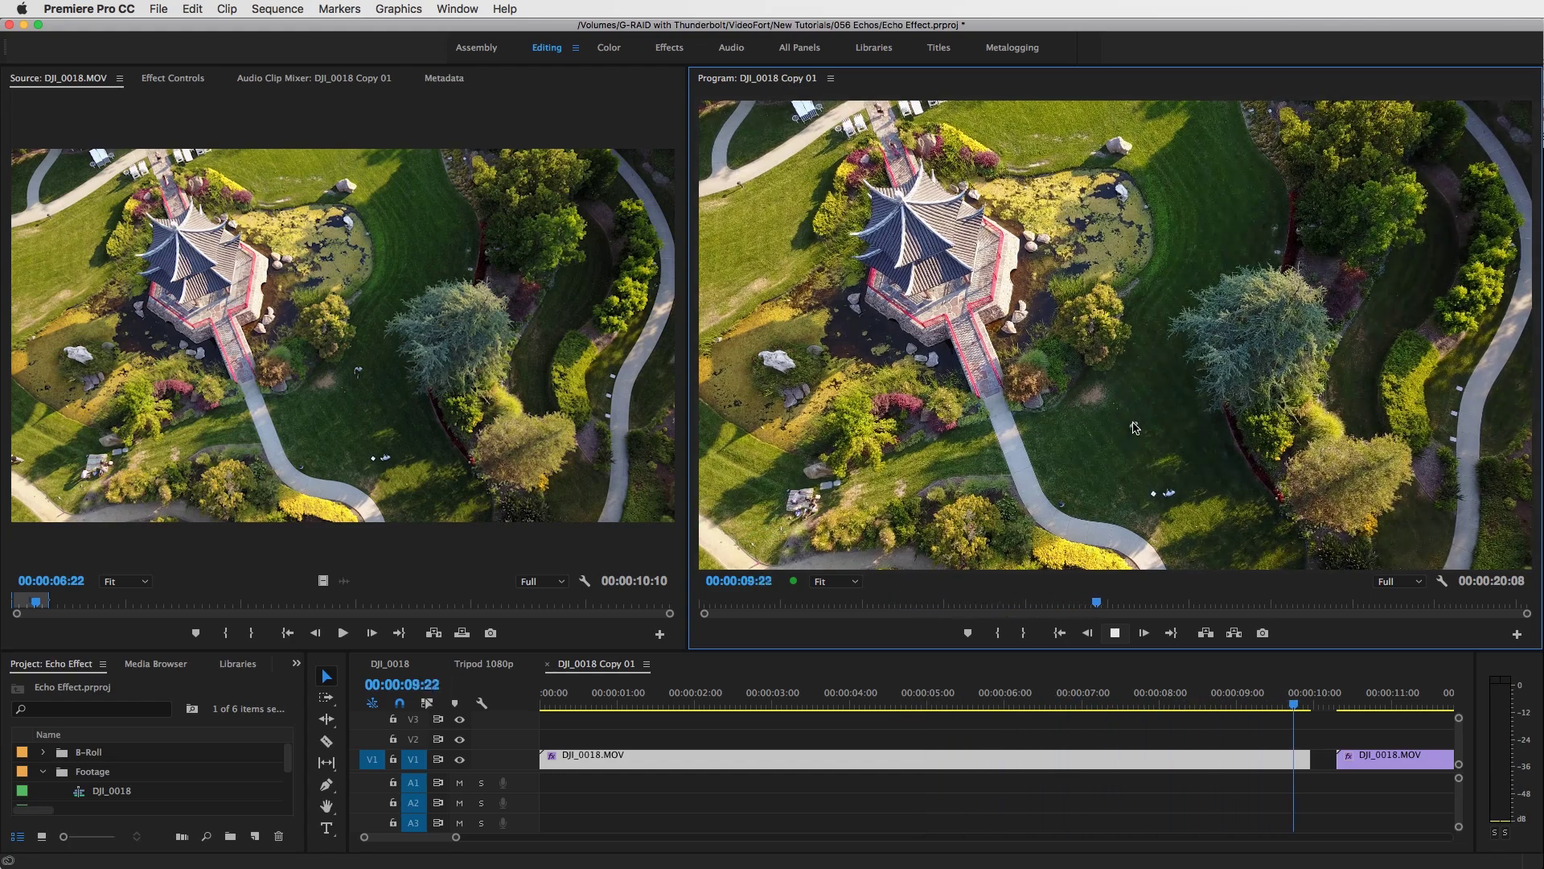
Stop the DJI_0018 Copy 01 playback and scrub the playhead back near its start.
click(1115, 633)
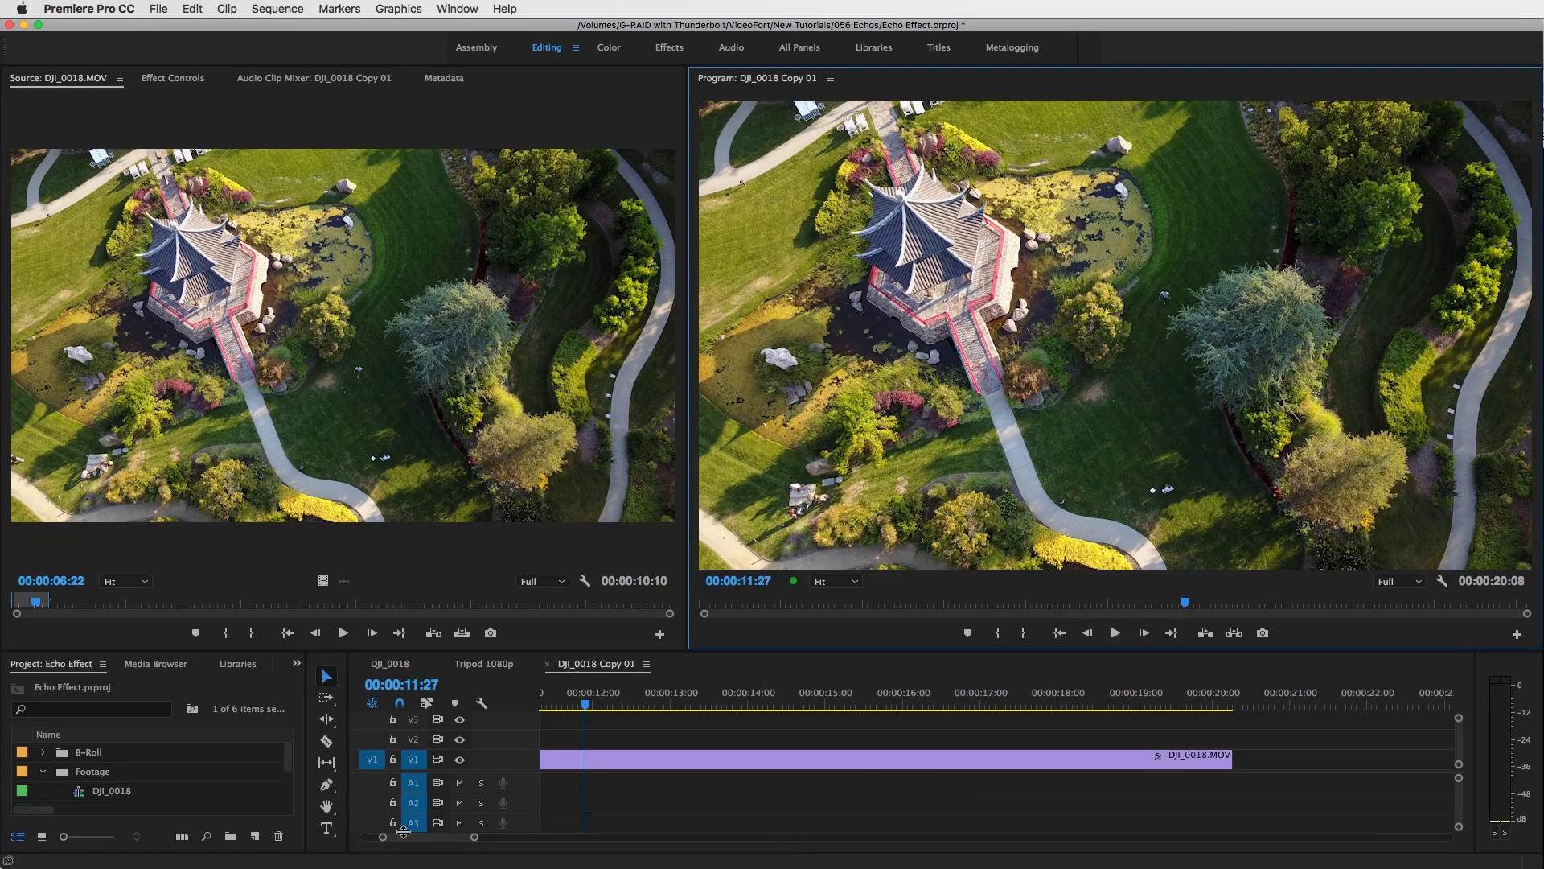
drag(409, 831, 390, 832)
drag(732, 701, 651, 701)
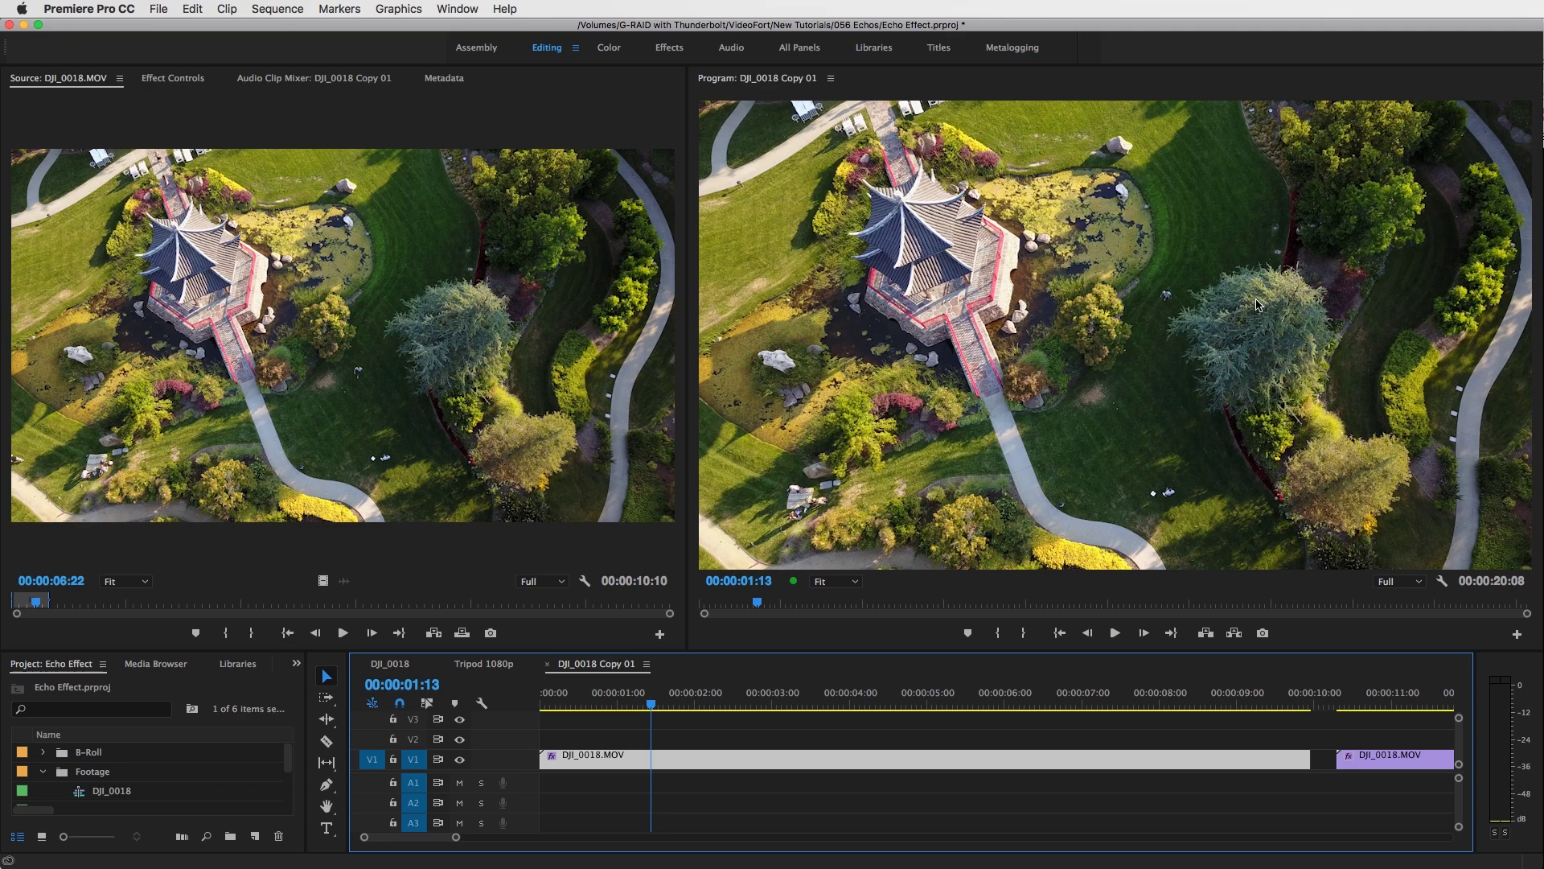
scroll(161, 780, down, 2)
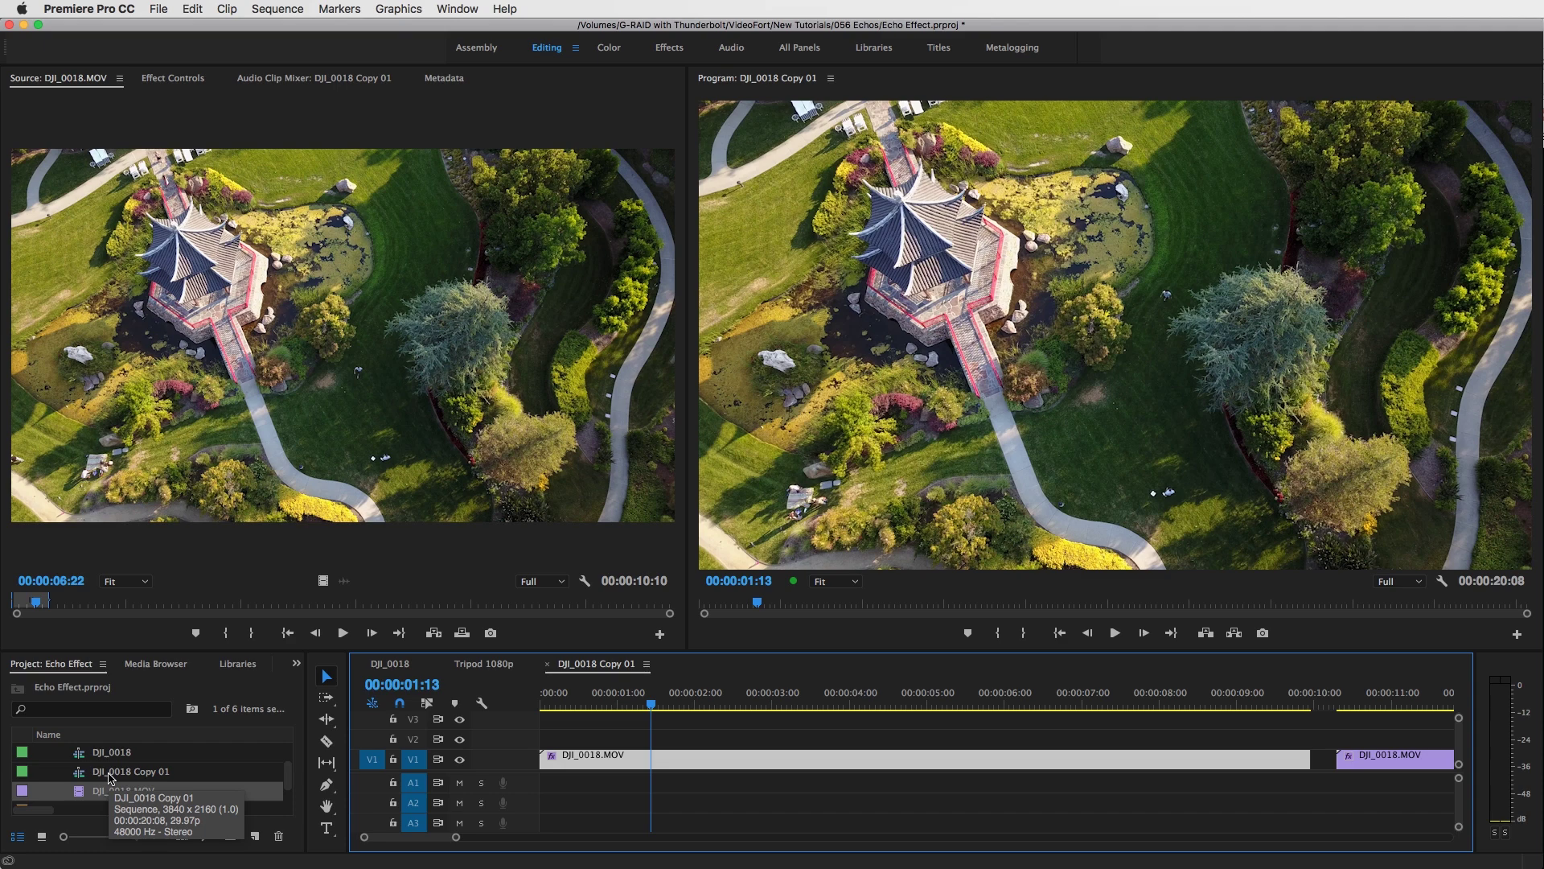
Load DJI_0018.MOV into a widened Source monitor and scrub through it, parking around 00:00:03:22.
double_click(78, 791)
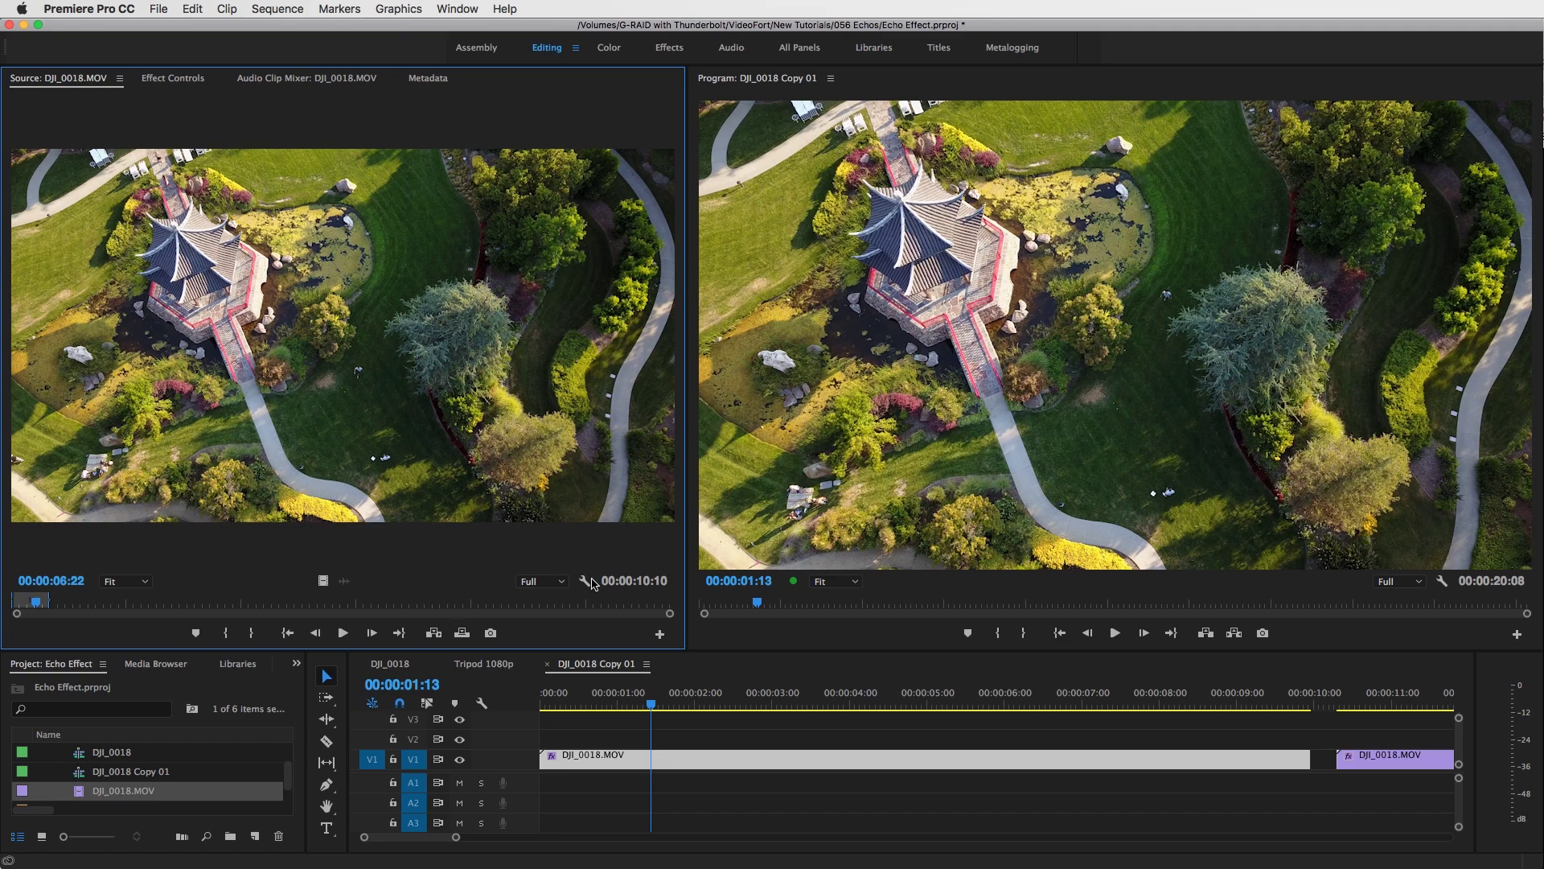
drag(687, 558, 895, 536)
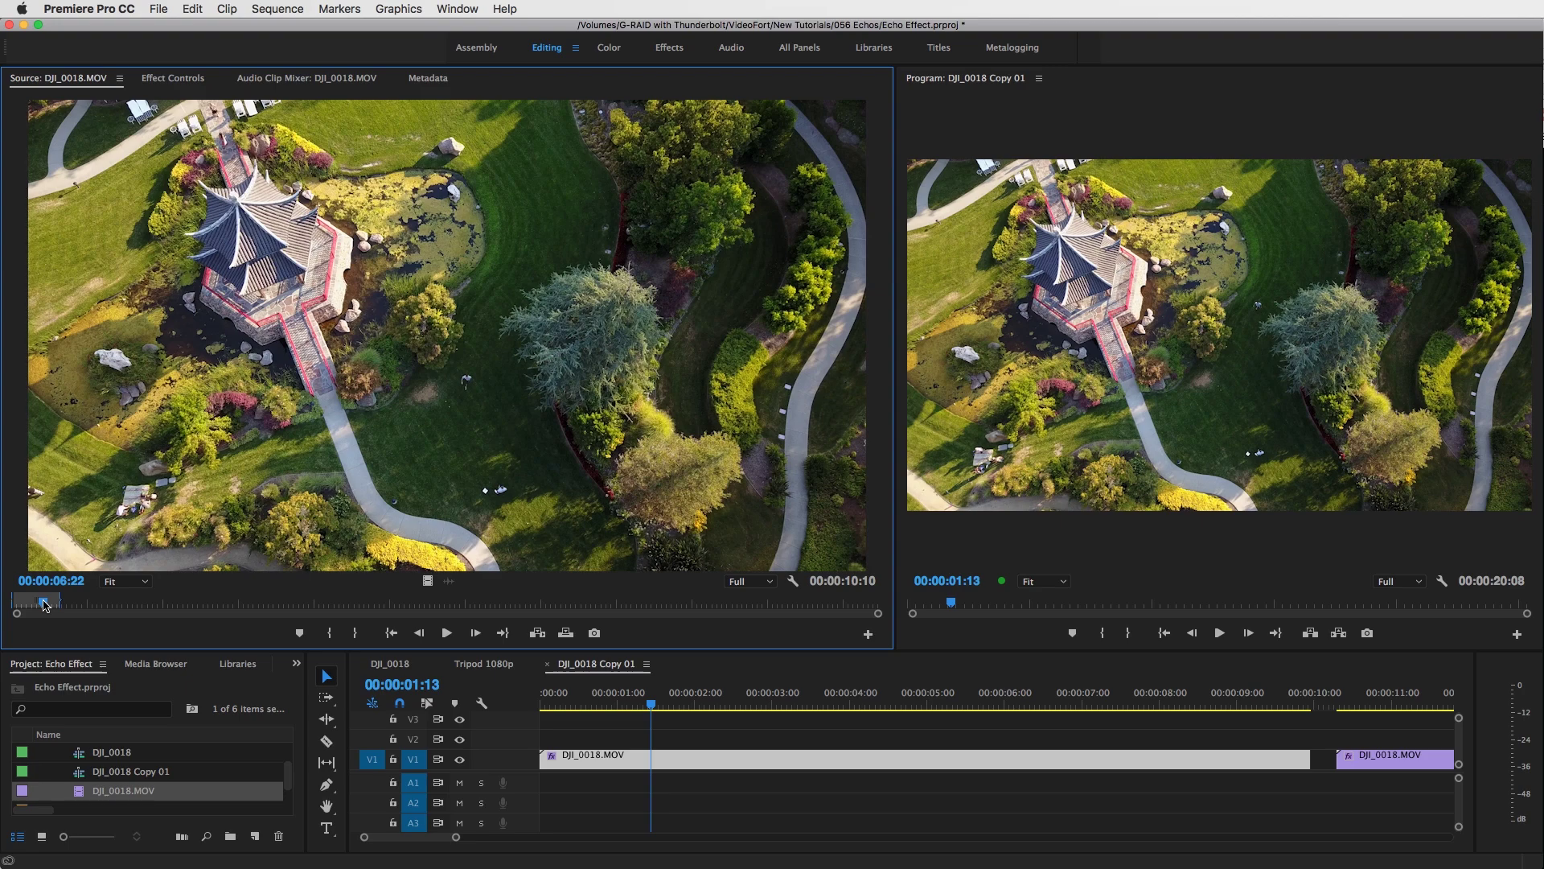
mouse_move(44, 604)
mouse_down()
mouse_move(16, 599)
mouse_move(32, 596)
mouse_up()
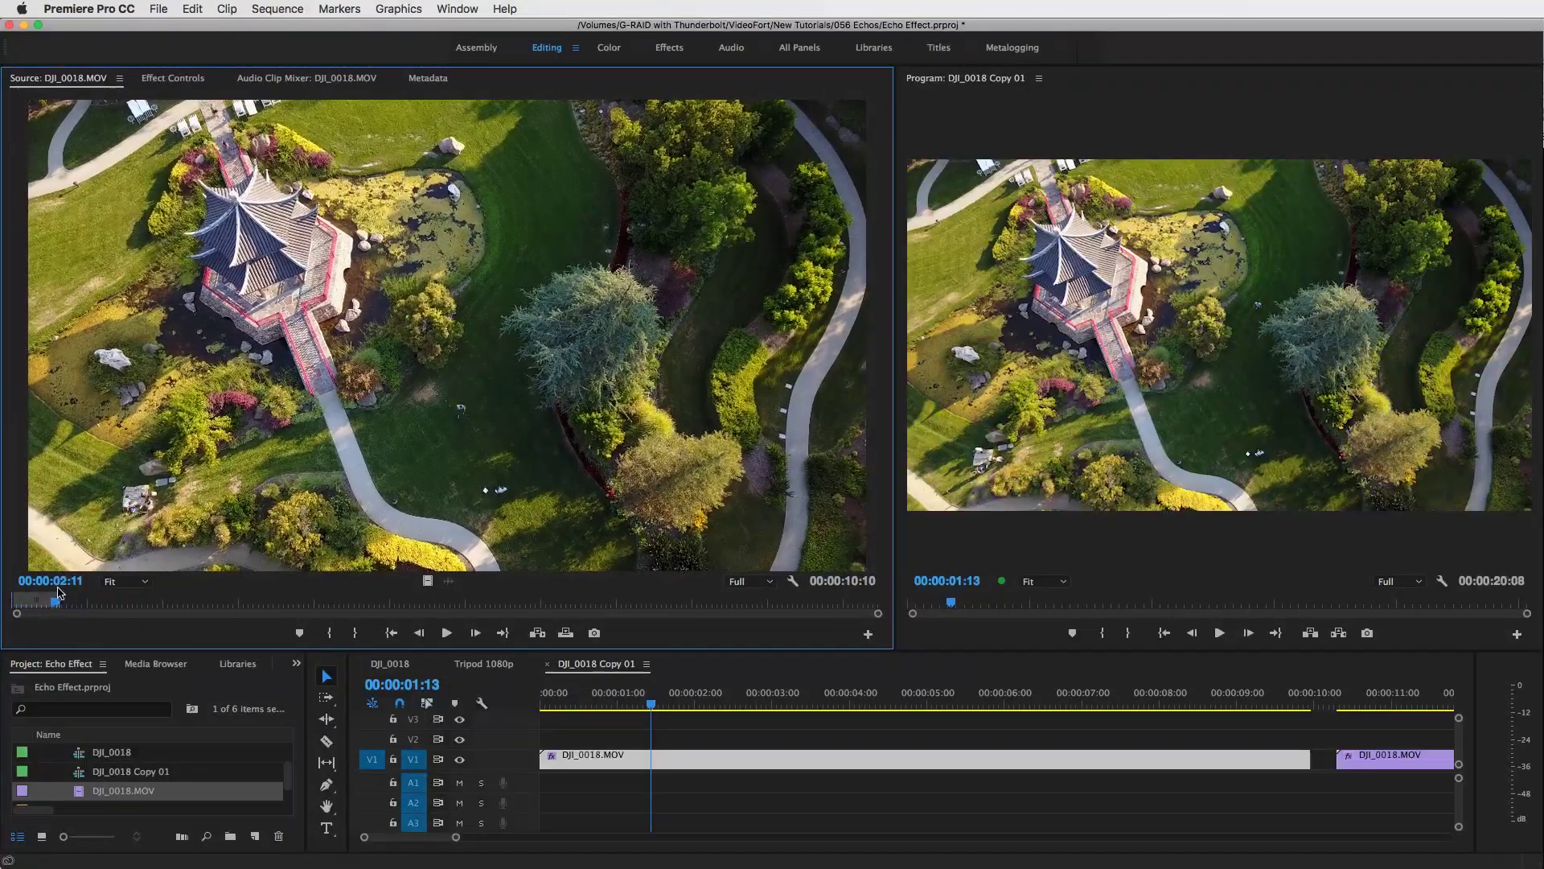
drag(20, 596, 52, 595)
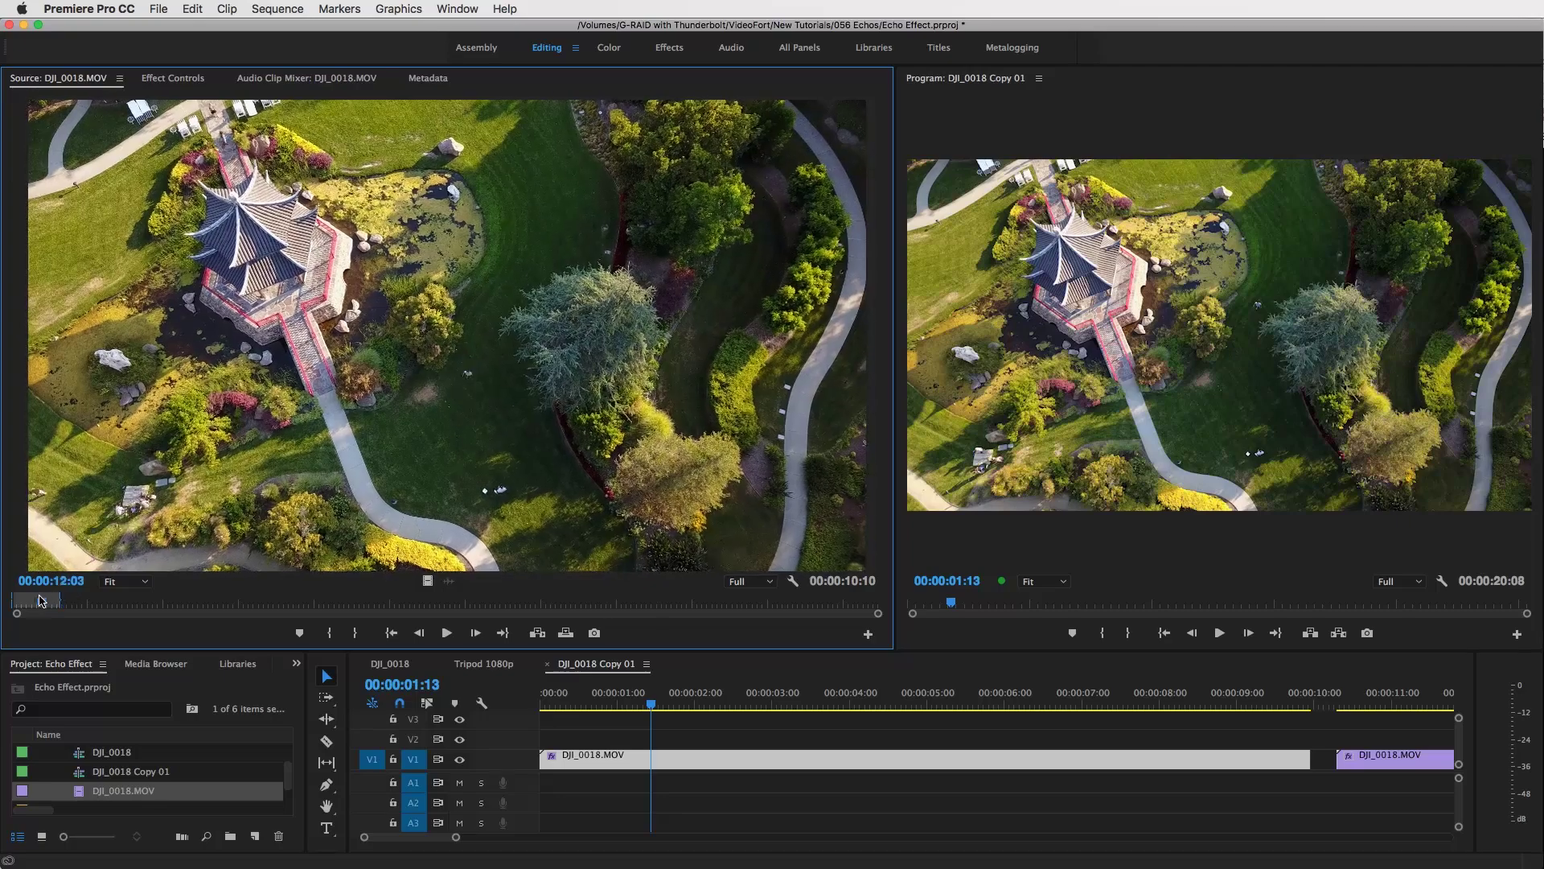
drag(57, 593, 59, 594)
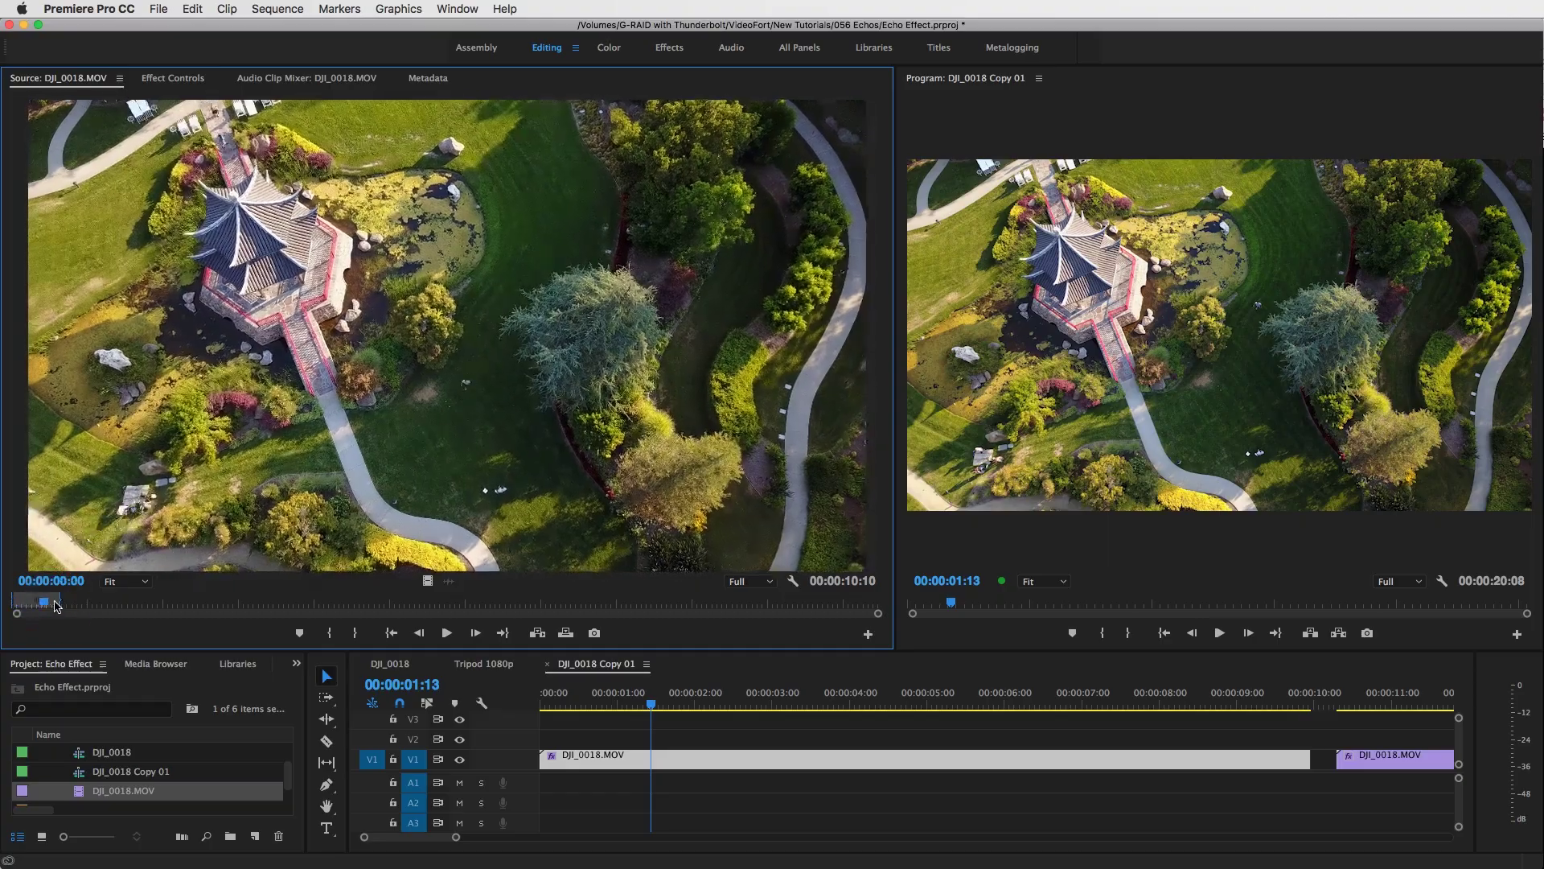
drag(55, 606, 28, 609)
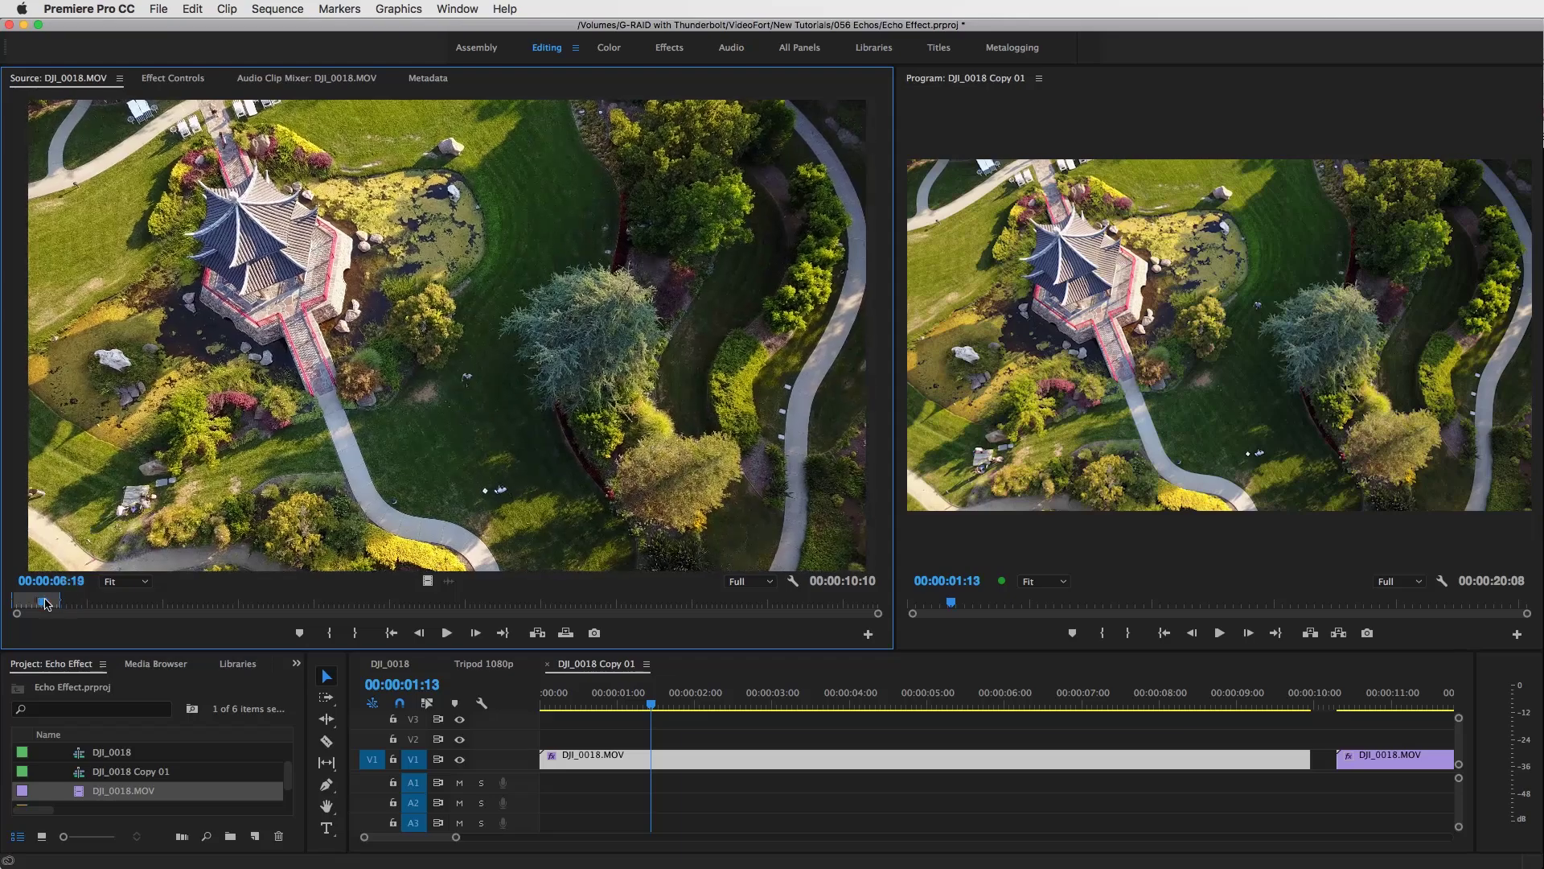
drag(44, 605, 35, 604)
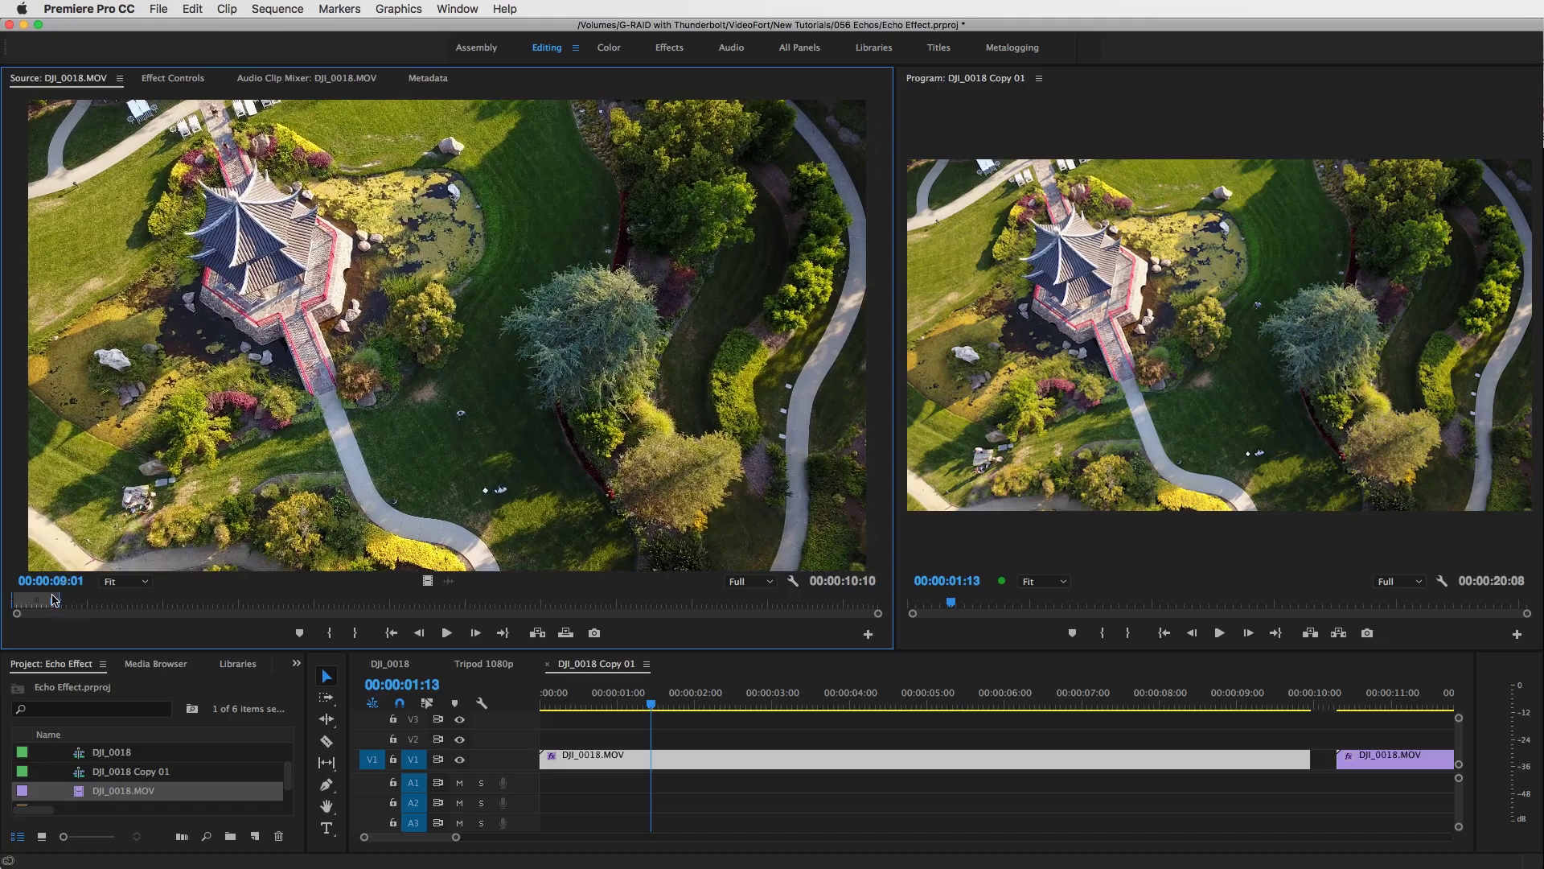
drag(46, 600, 119, 563)
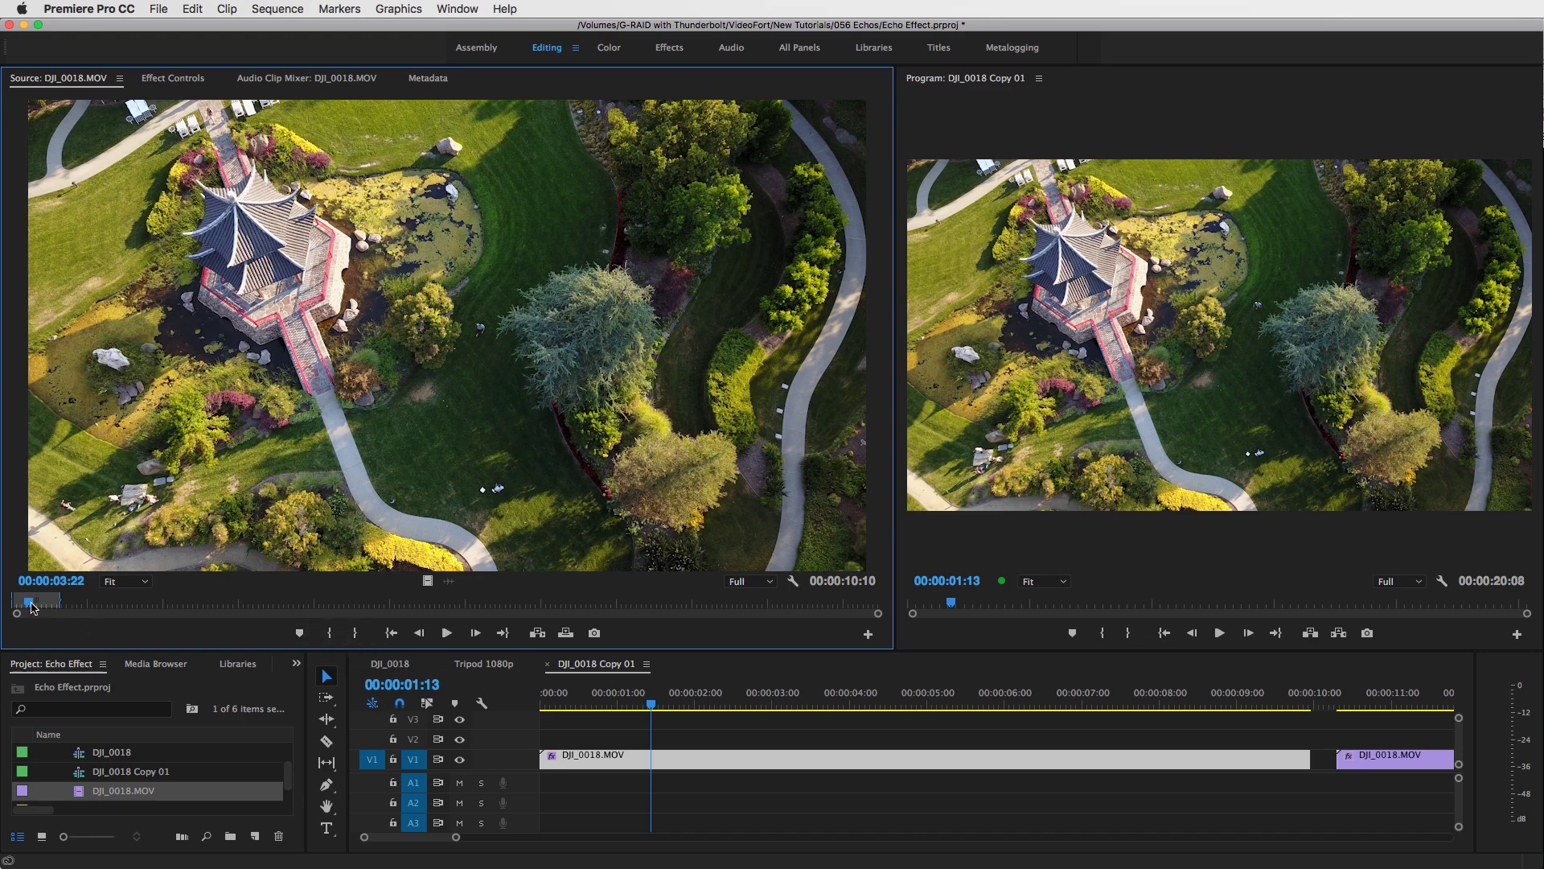
Park the source at 00:00:07:20 and build a new DJI_0018 sequence from DJI_0018.MOV.
click(51, 603)
drag(51, 603, 48, 602)
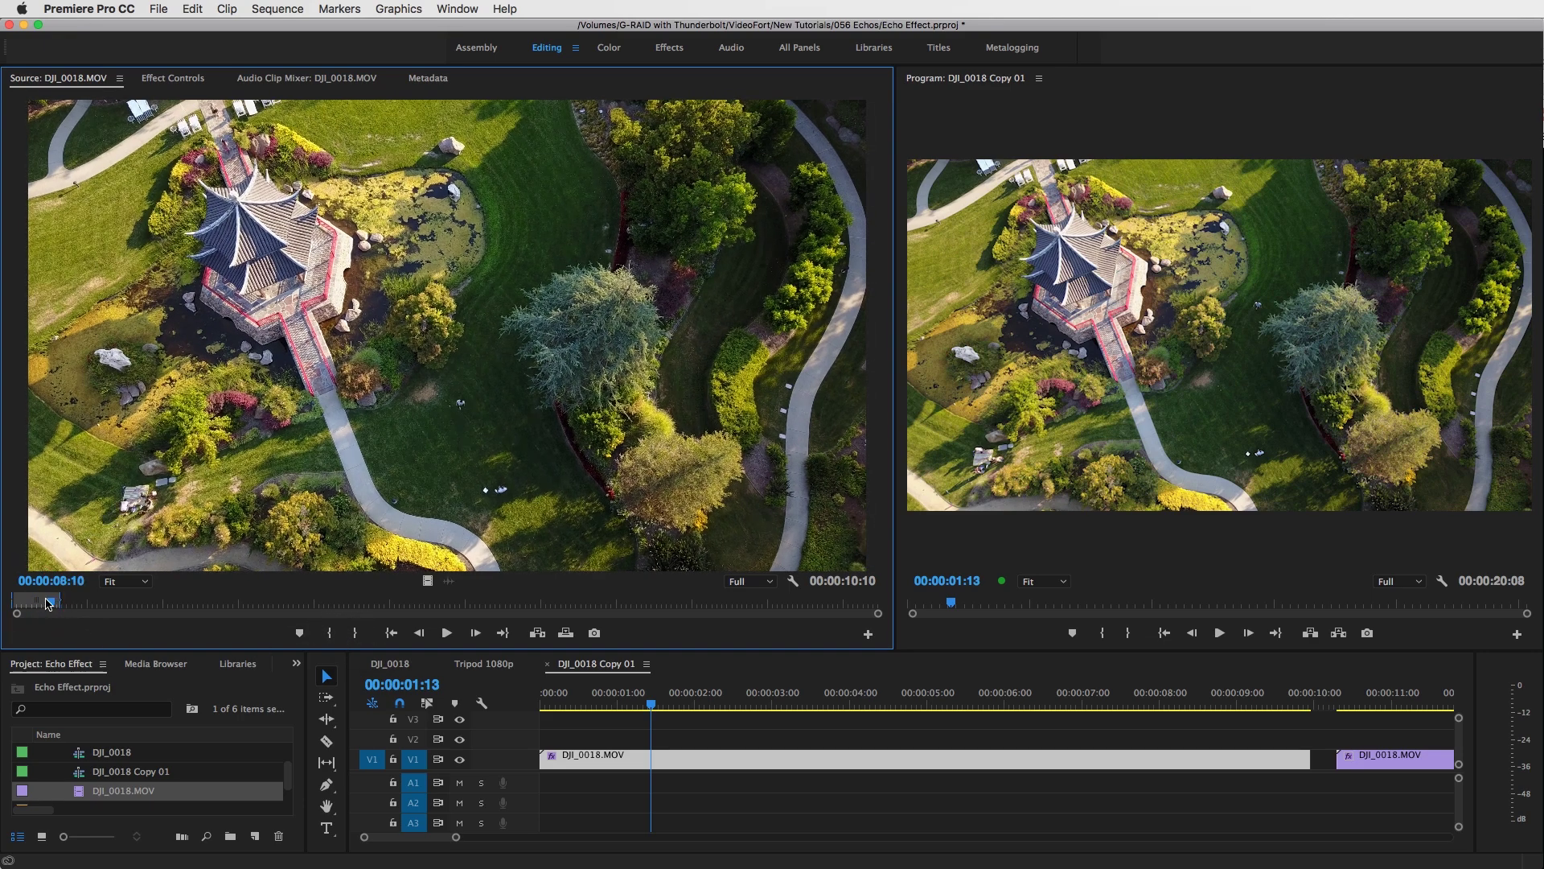
drag(440, 651, 447, 615)
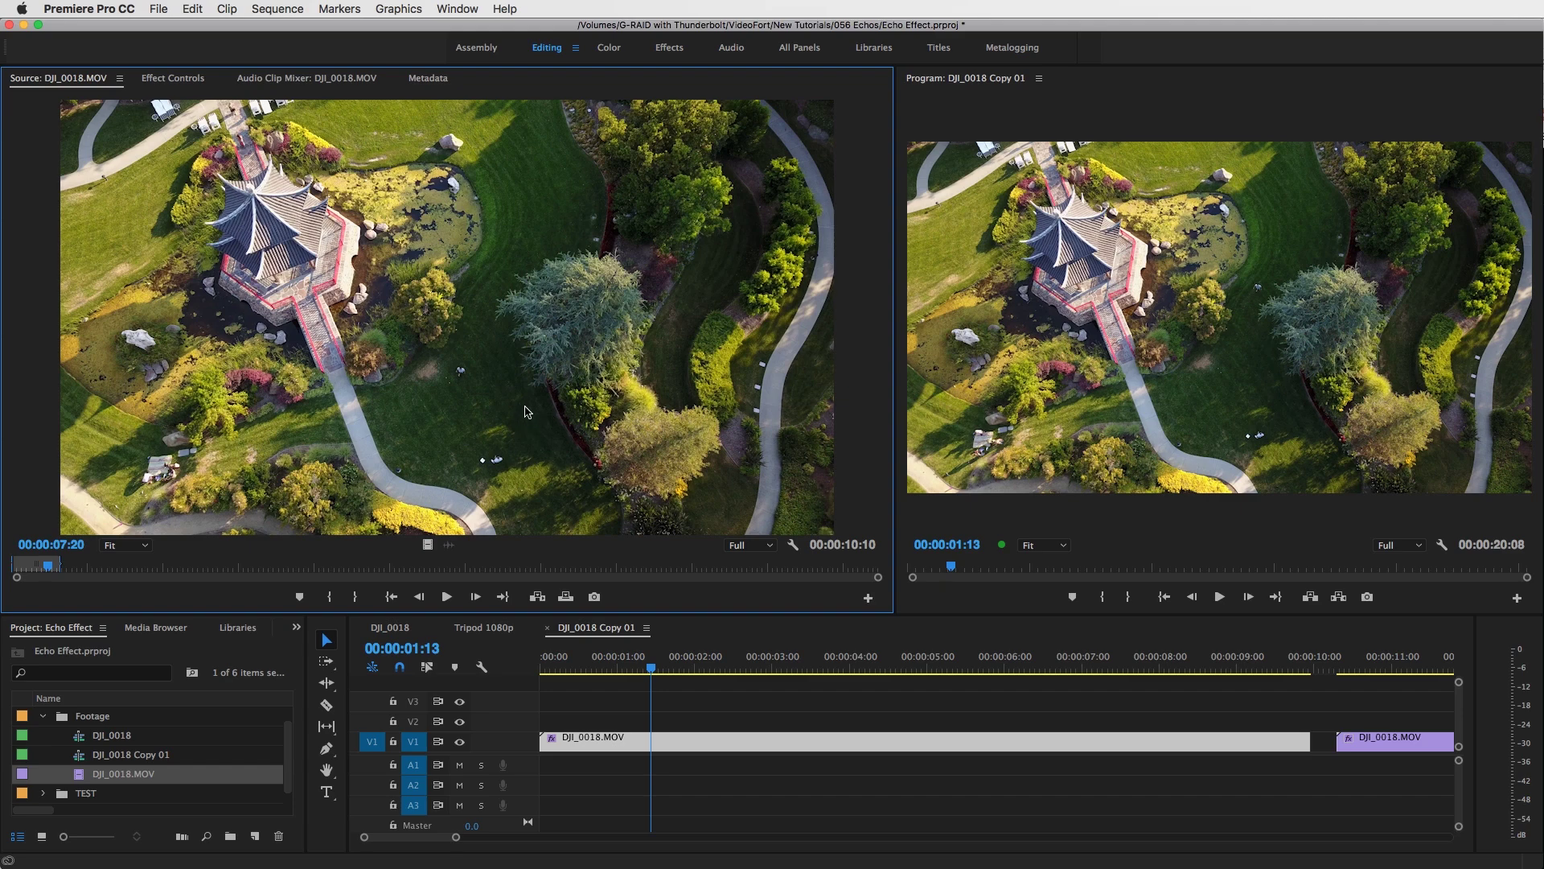
drag(537, 363, 256, 839)
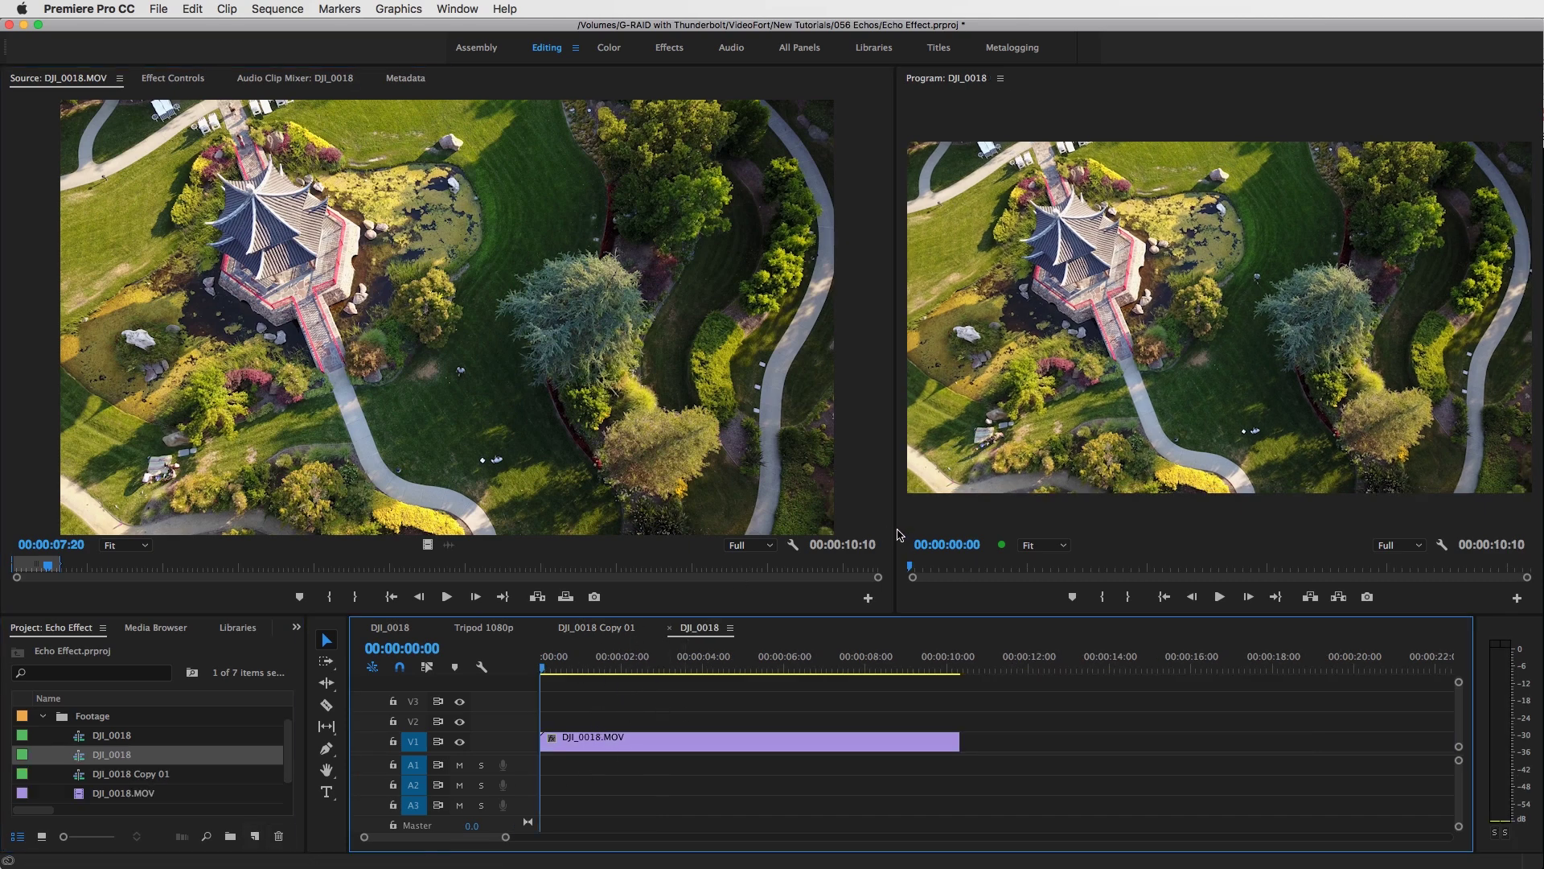
Widen the Program monitor and preview the new DJI_0018 sequence.
drag(897, 535, 708, 528)
mouse_move(567, 667)
mouse_down()
mouse_move(941, 673)
mouse_move(569, 672)
mouse_up()
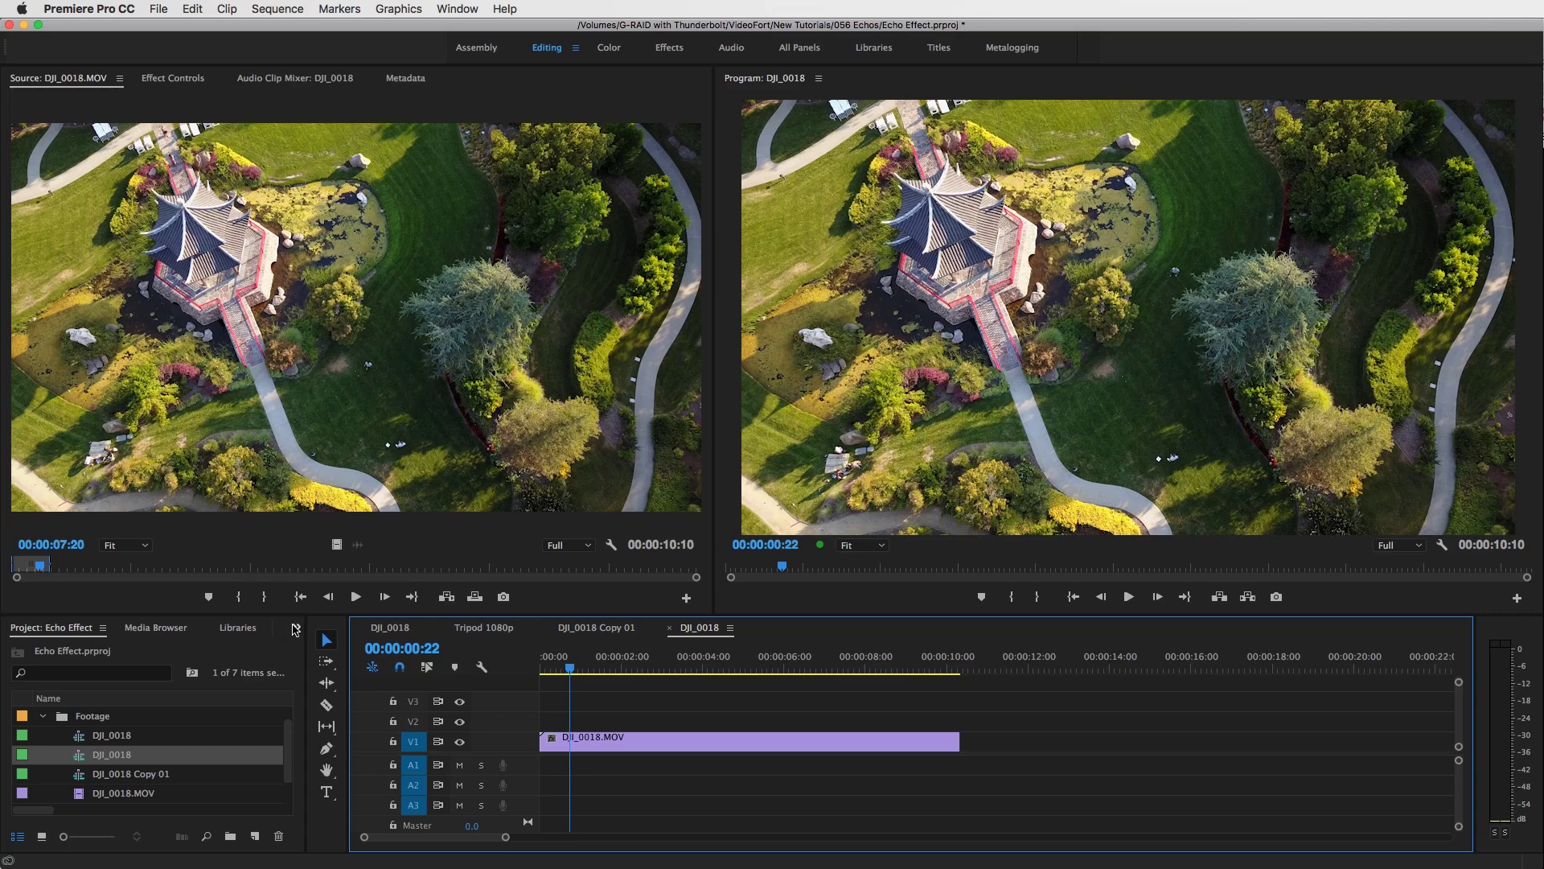
click(296, 630)
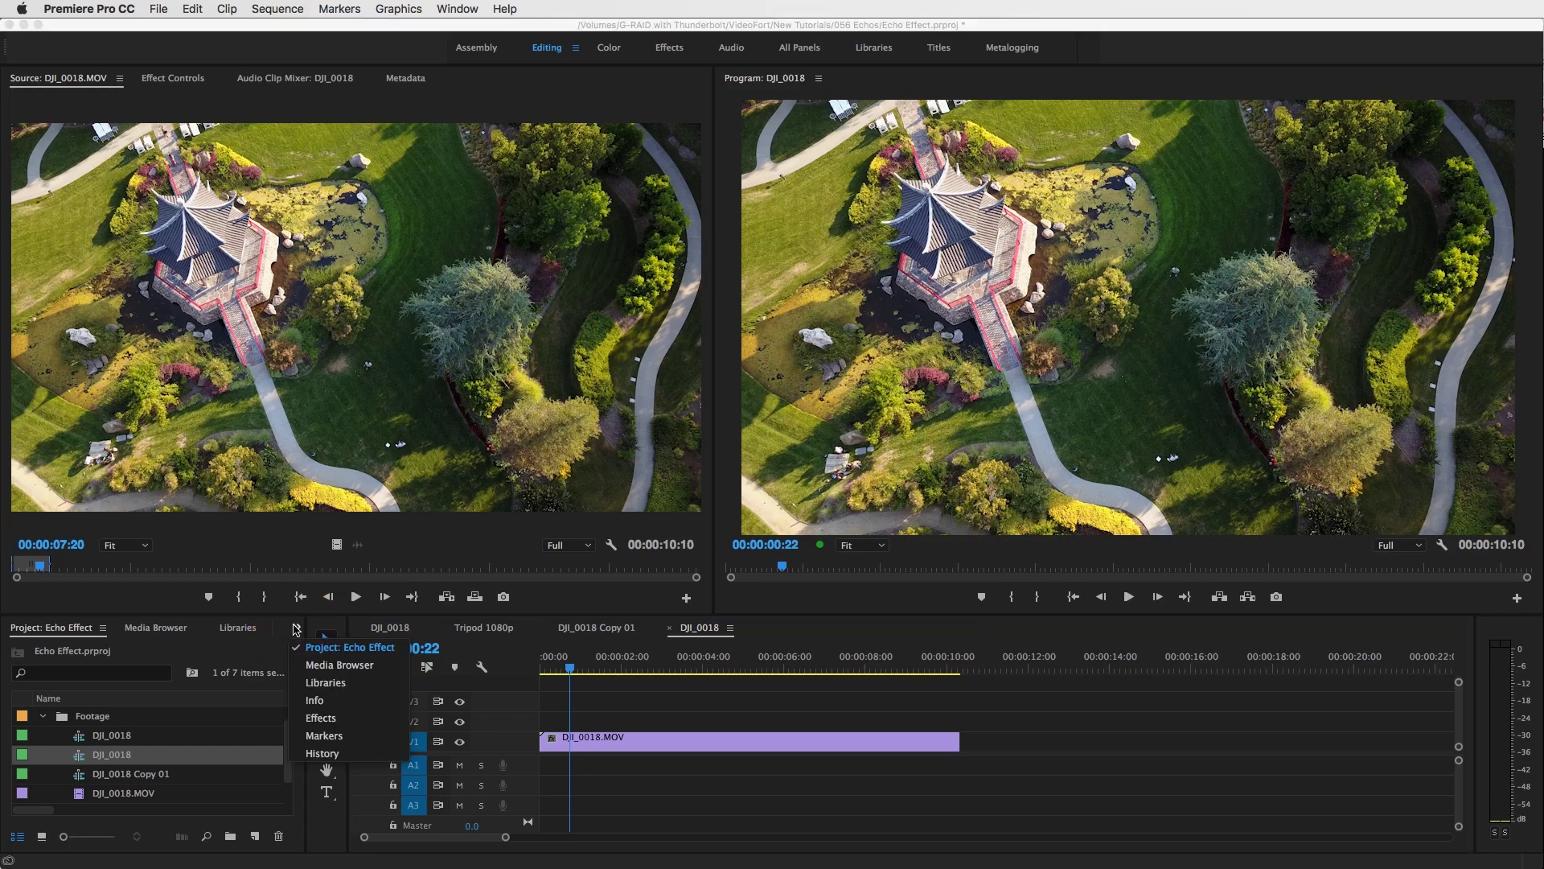
click(330, 718)
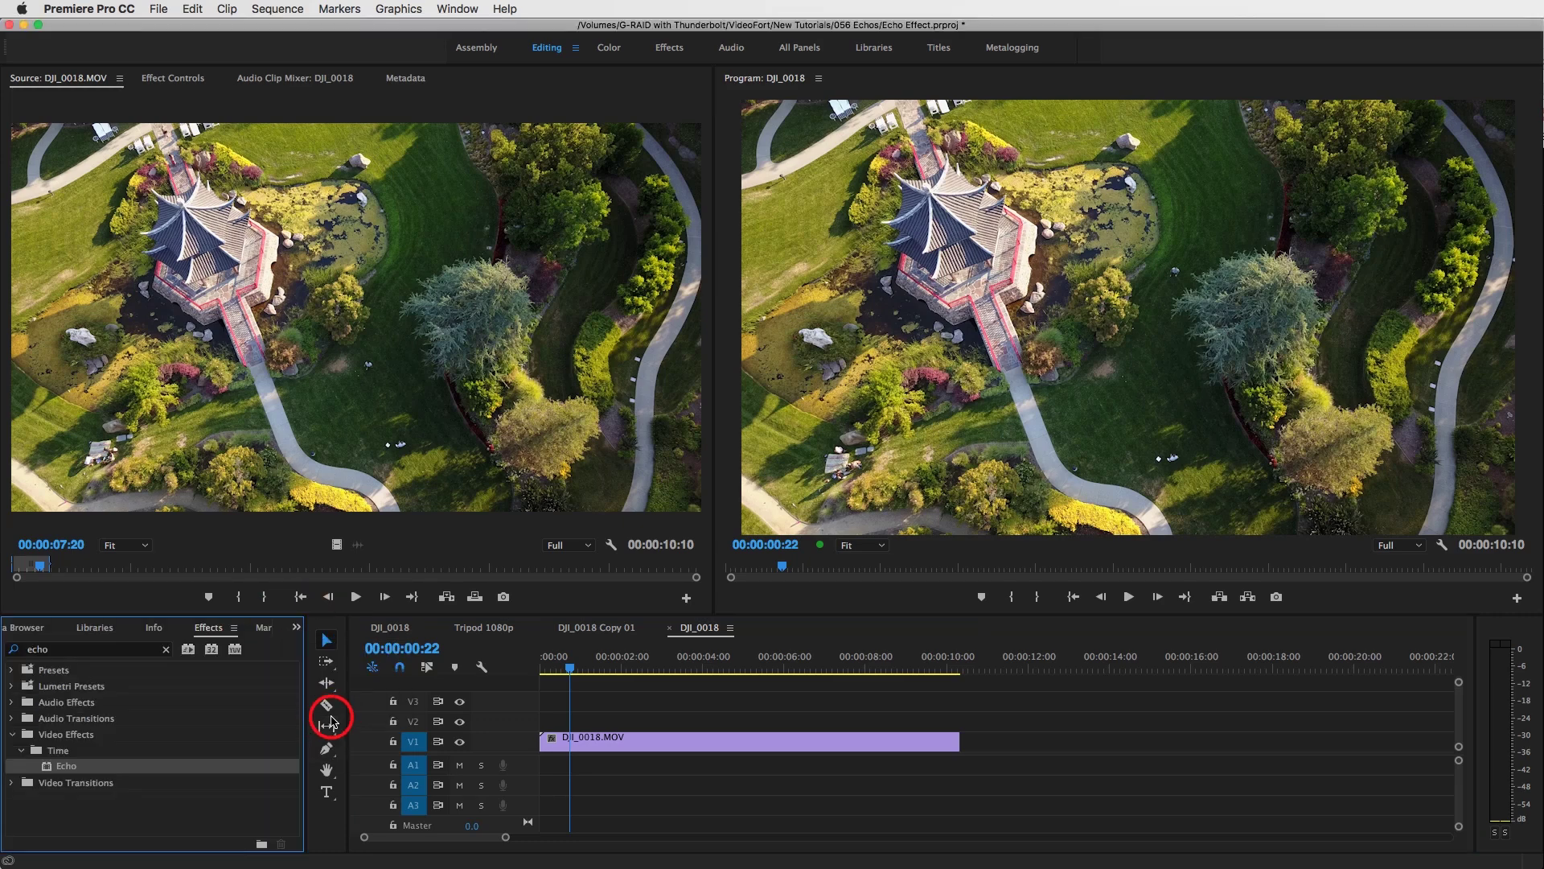
Search effects for 'war' and apply Warp Stabilizer to the DJI_0018.MOV clip on V1.
click(166, 649)
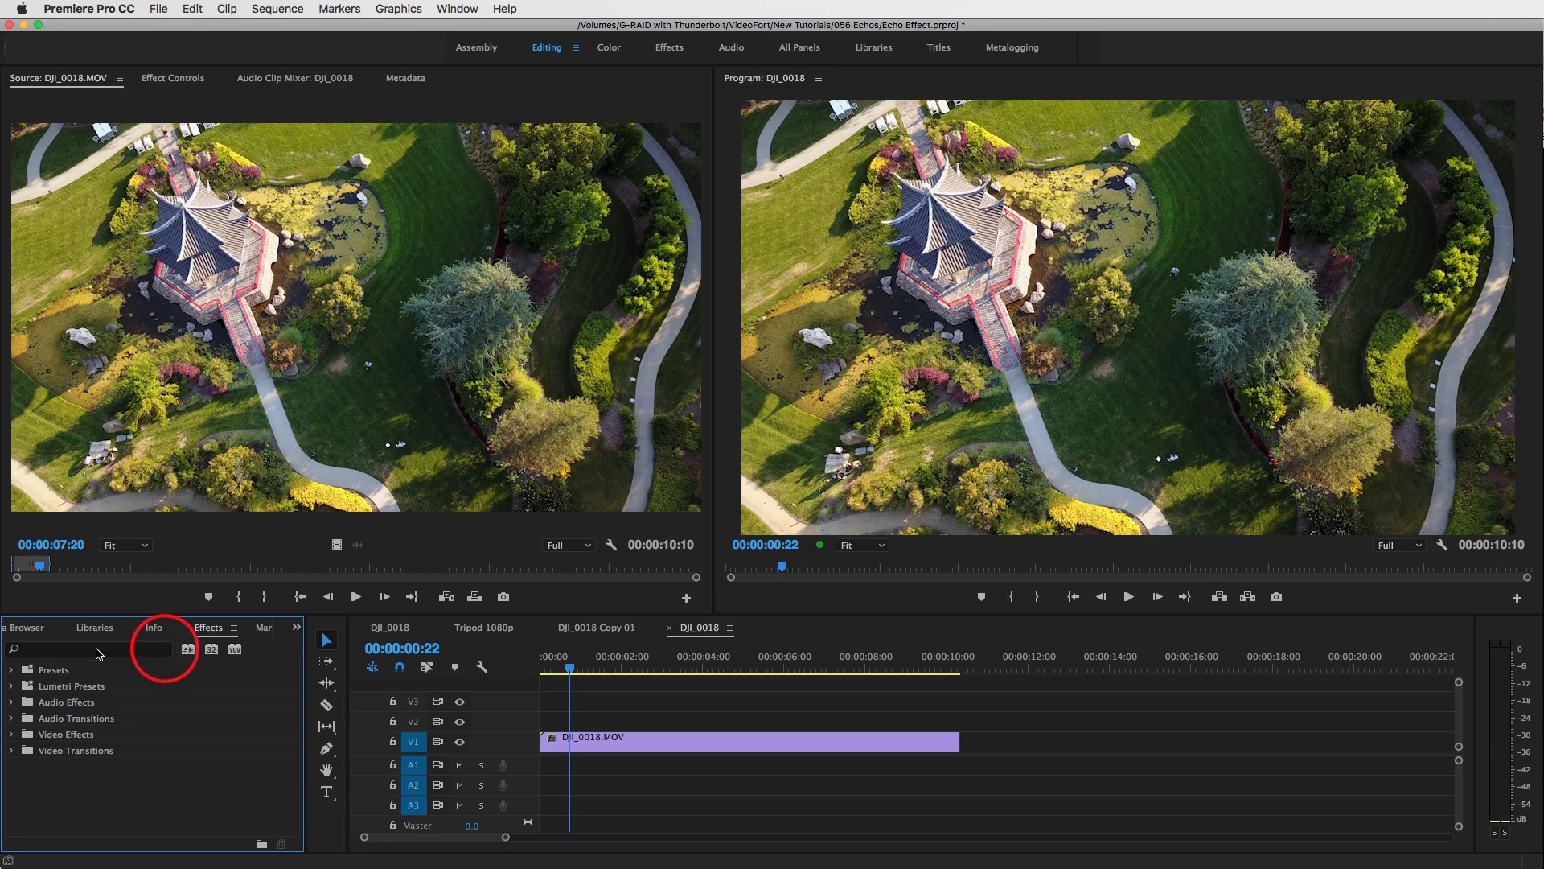
click(97, 649)
text(warp)
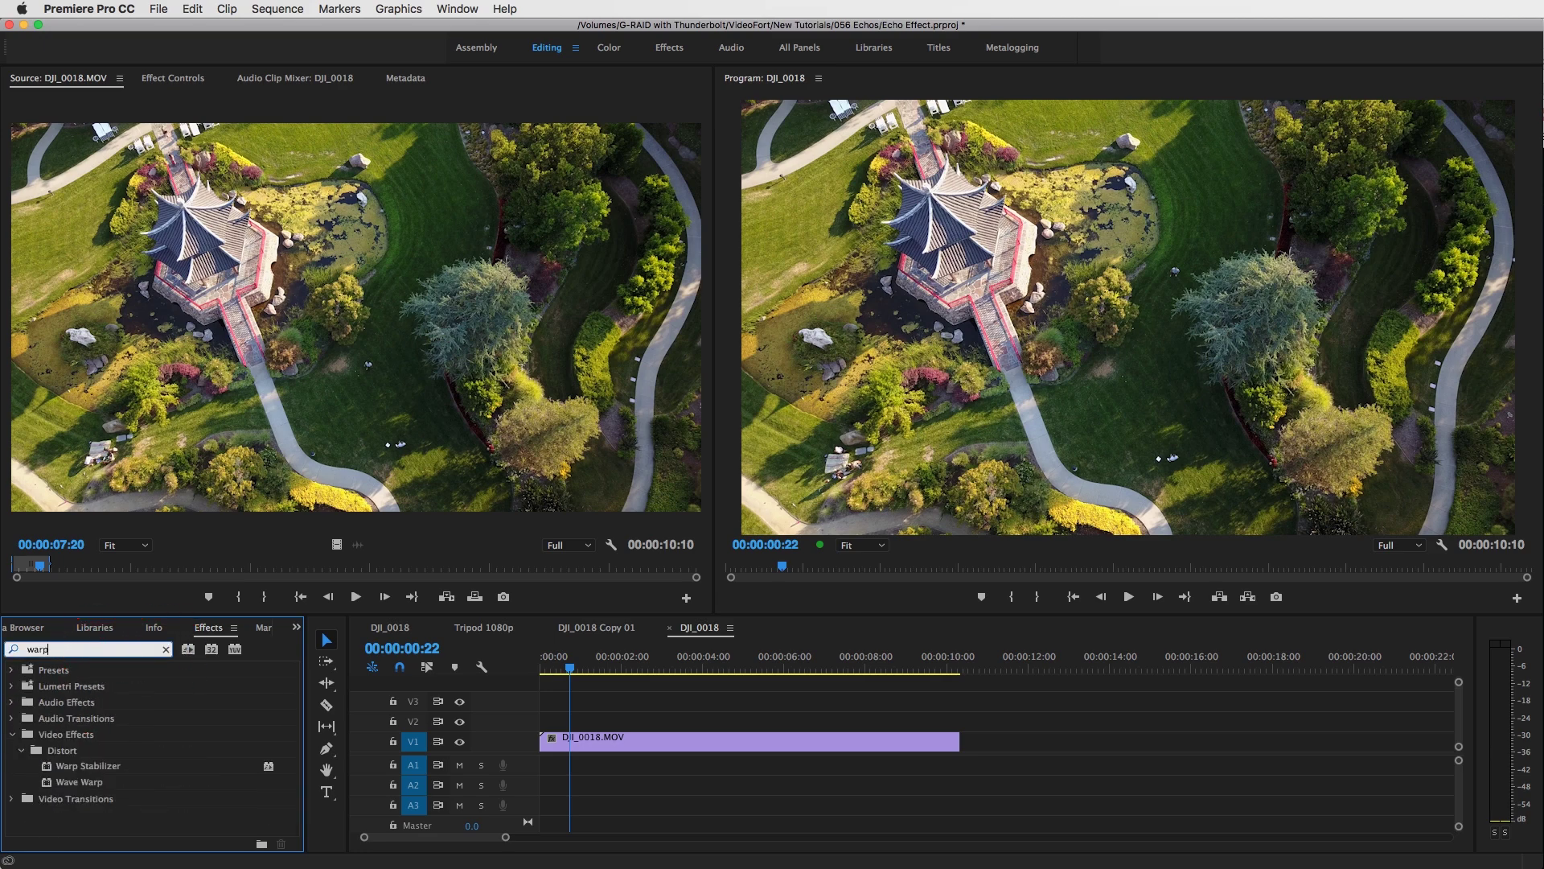
drag(97, 767, 756, 743)
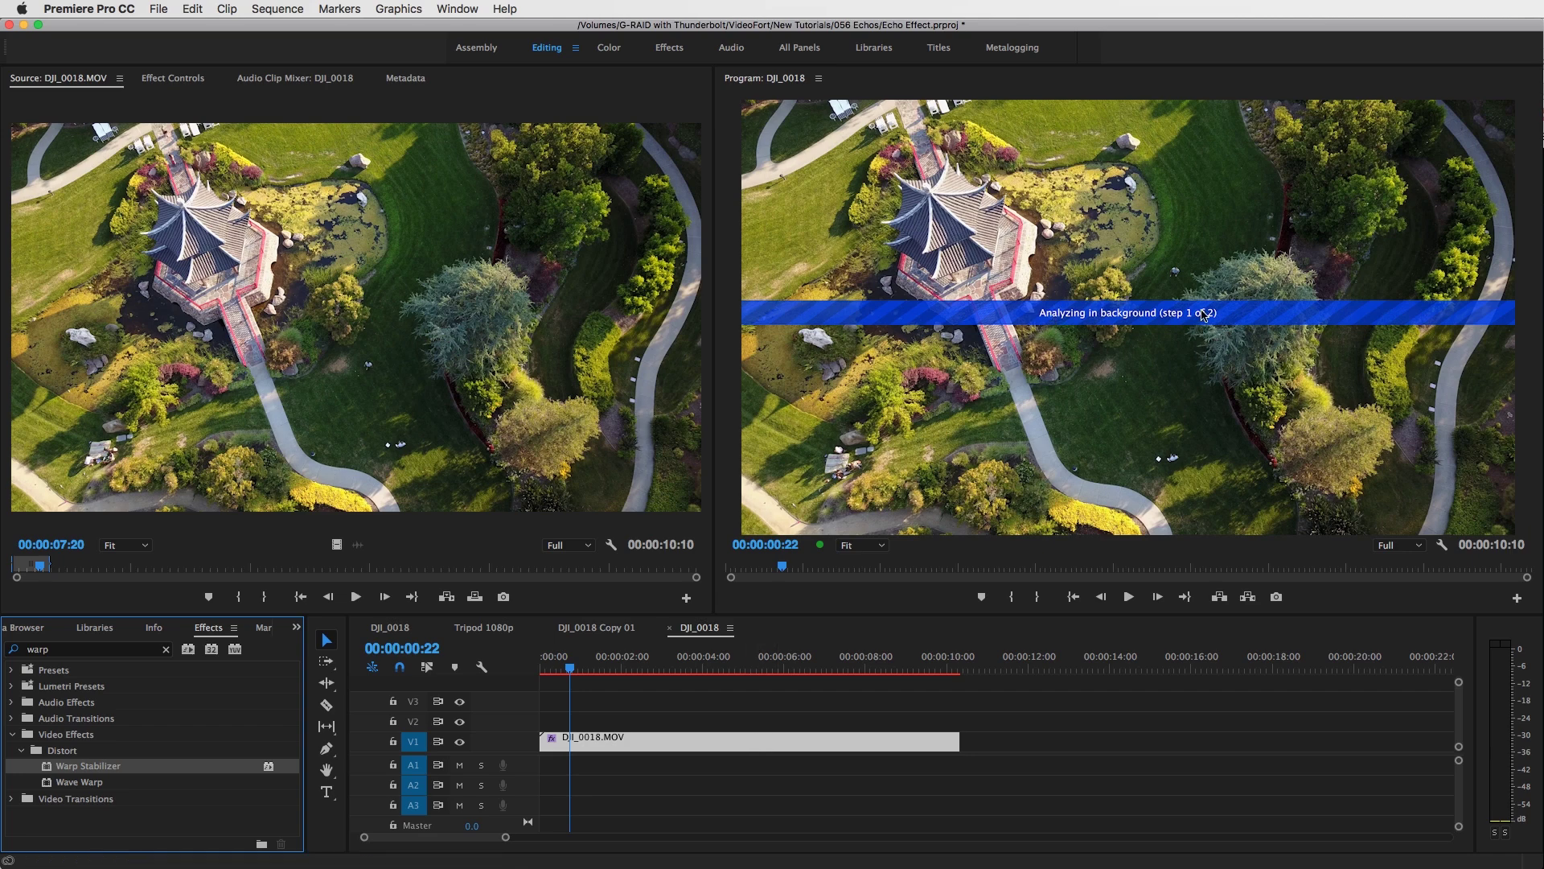
click(793, 731)
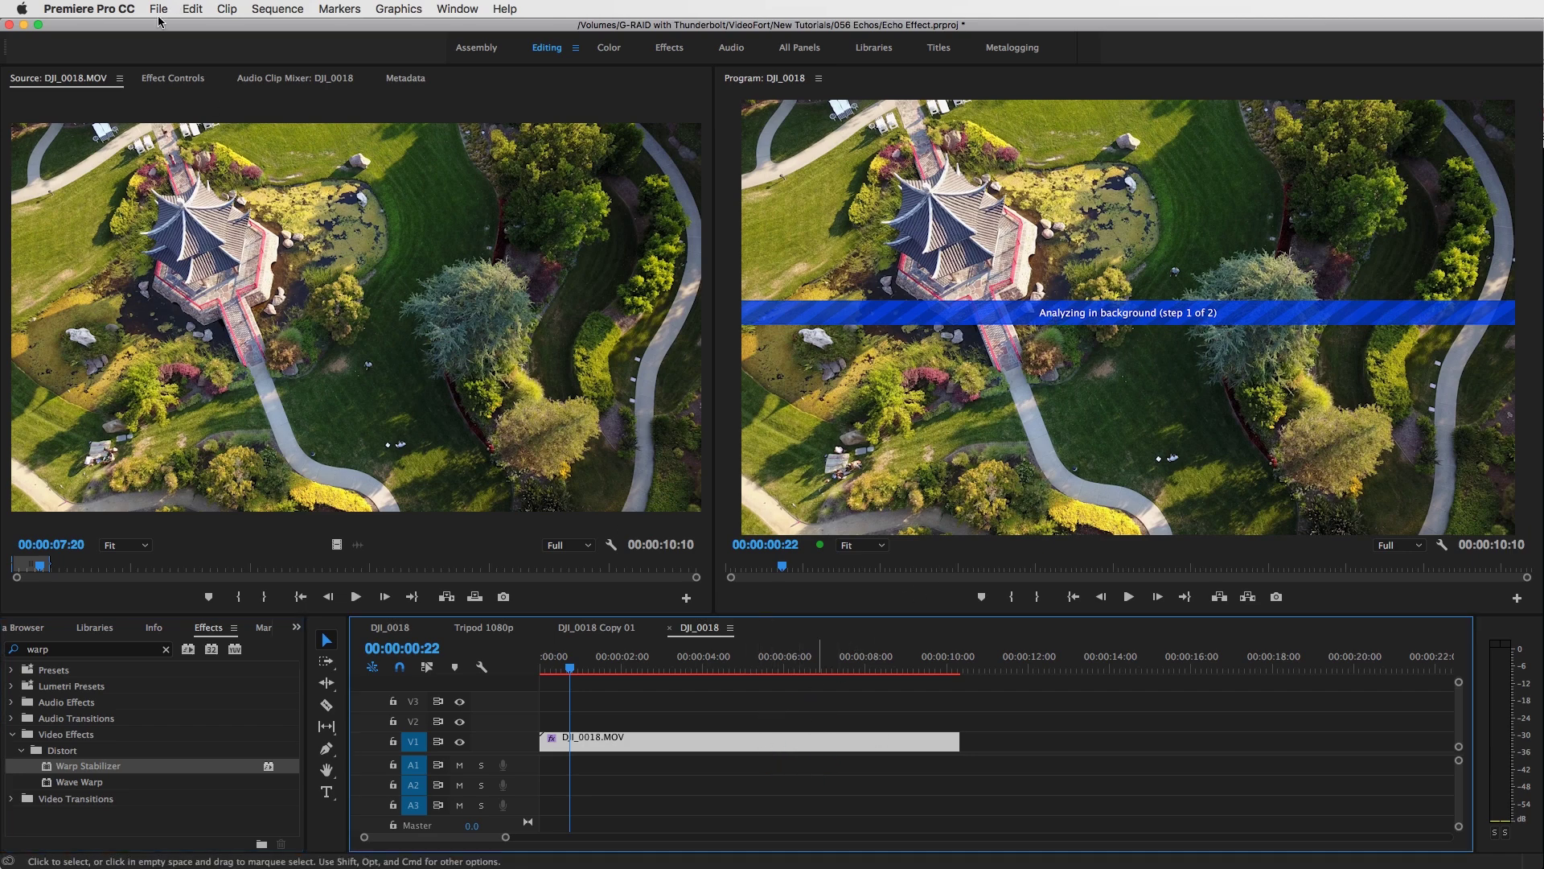
In Effect Controls, set Warp Stabilizer's Stabilization Result to No Motion.
click(178, 83)
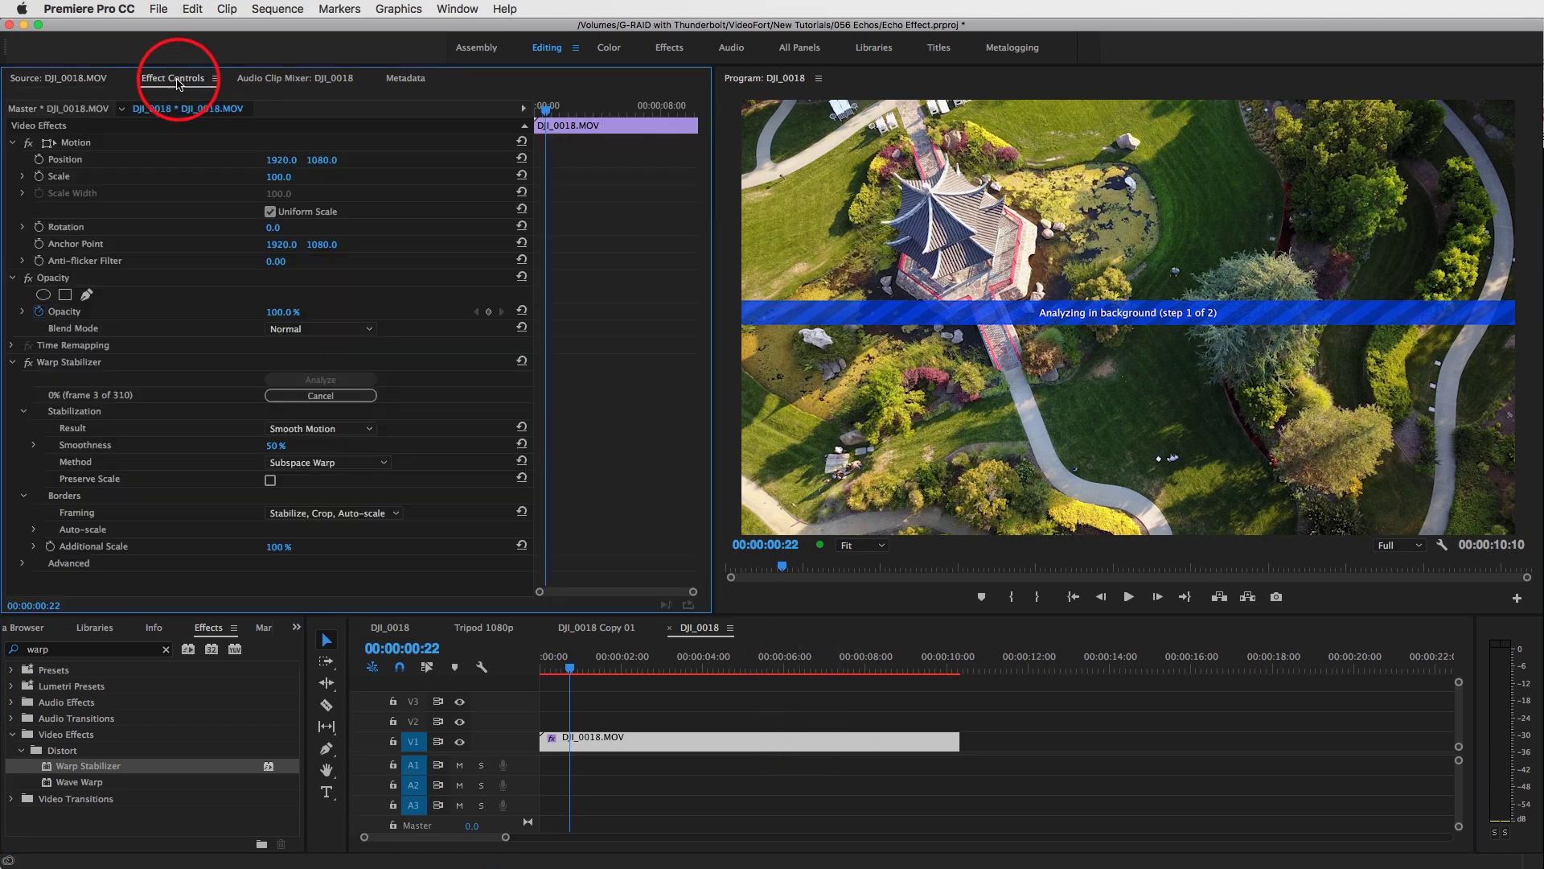
click(12, 143)
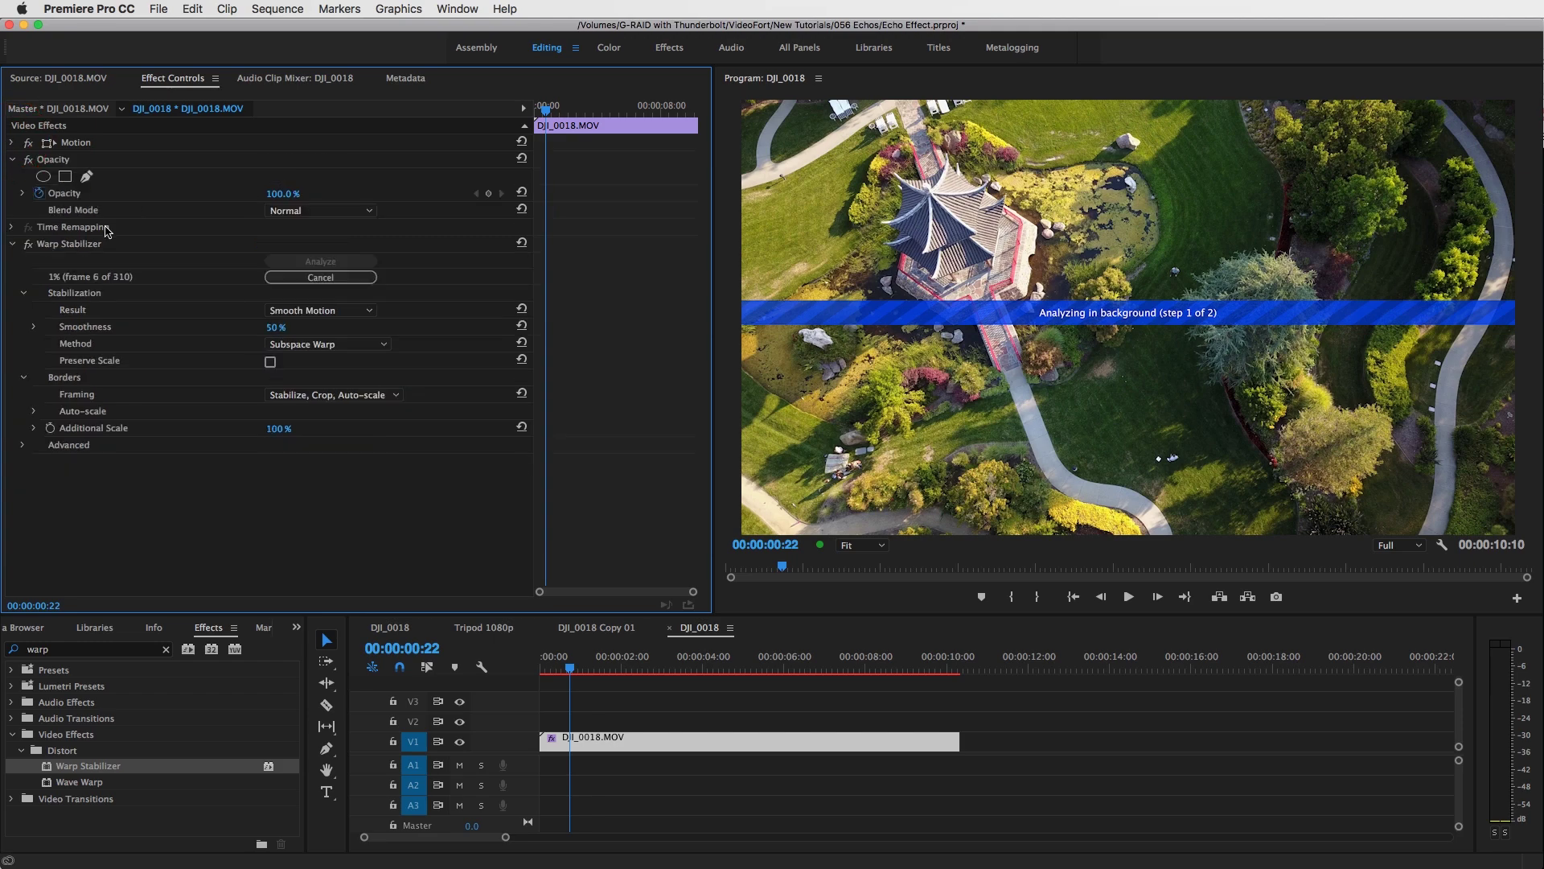
click(68, 244)
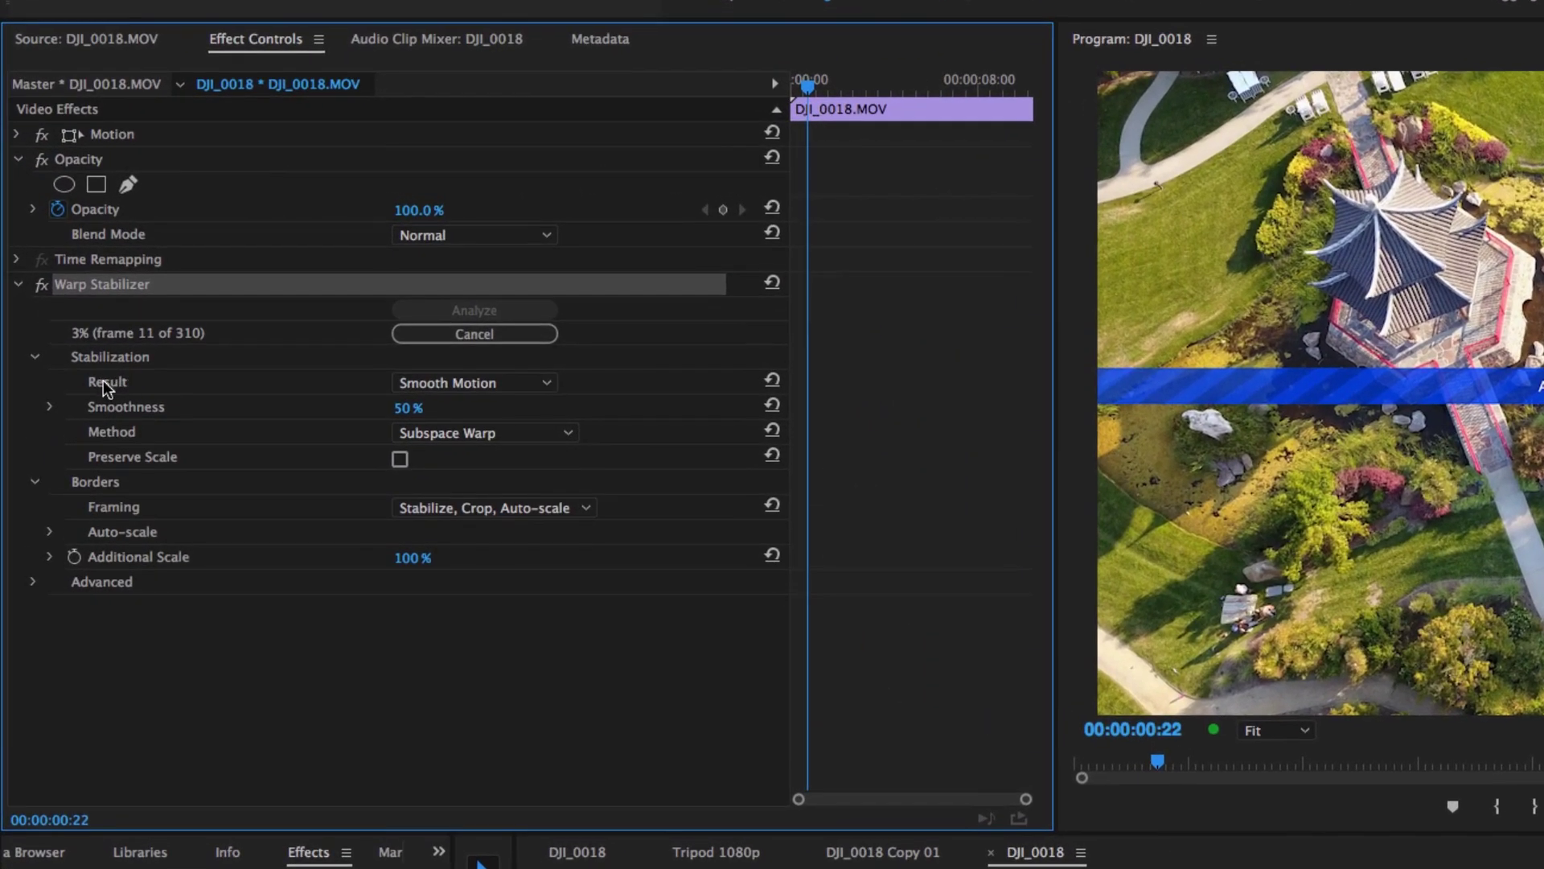
click(465, 384)
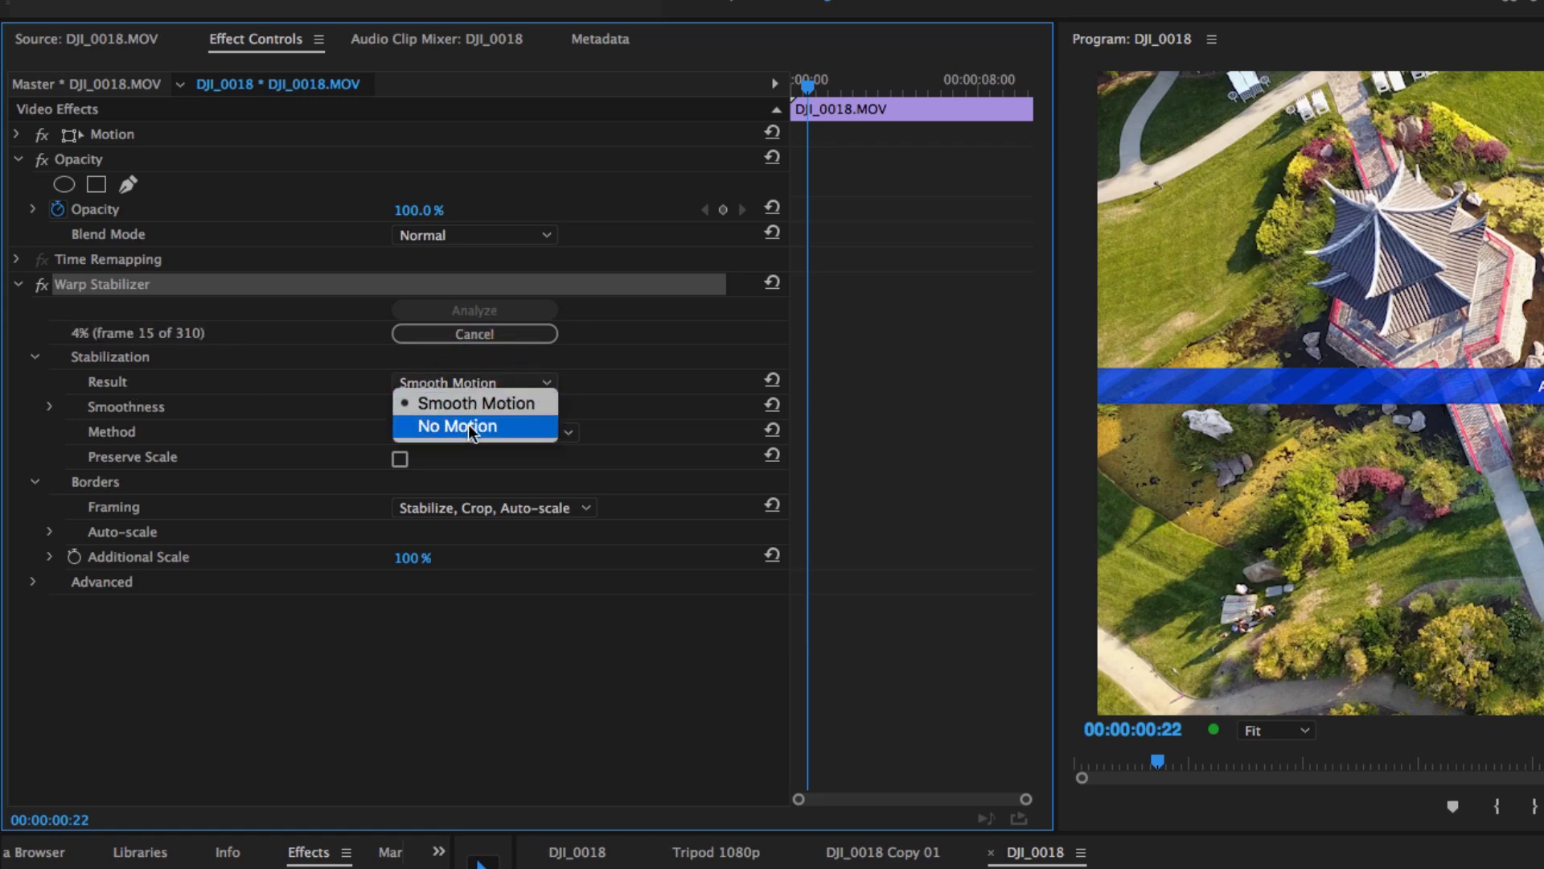
click(491, 427)
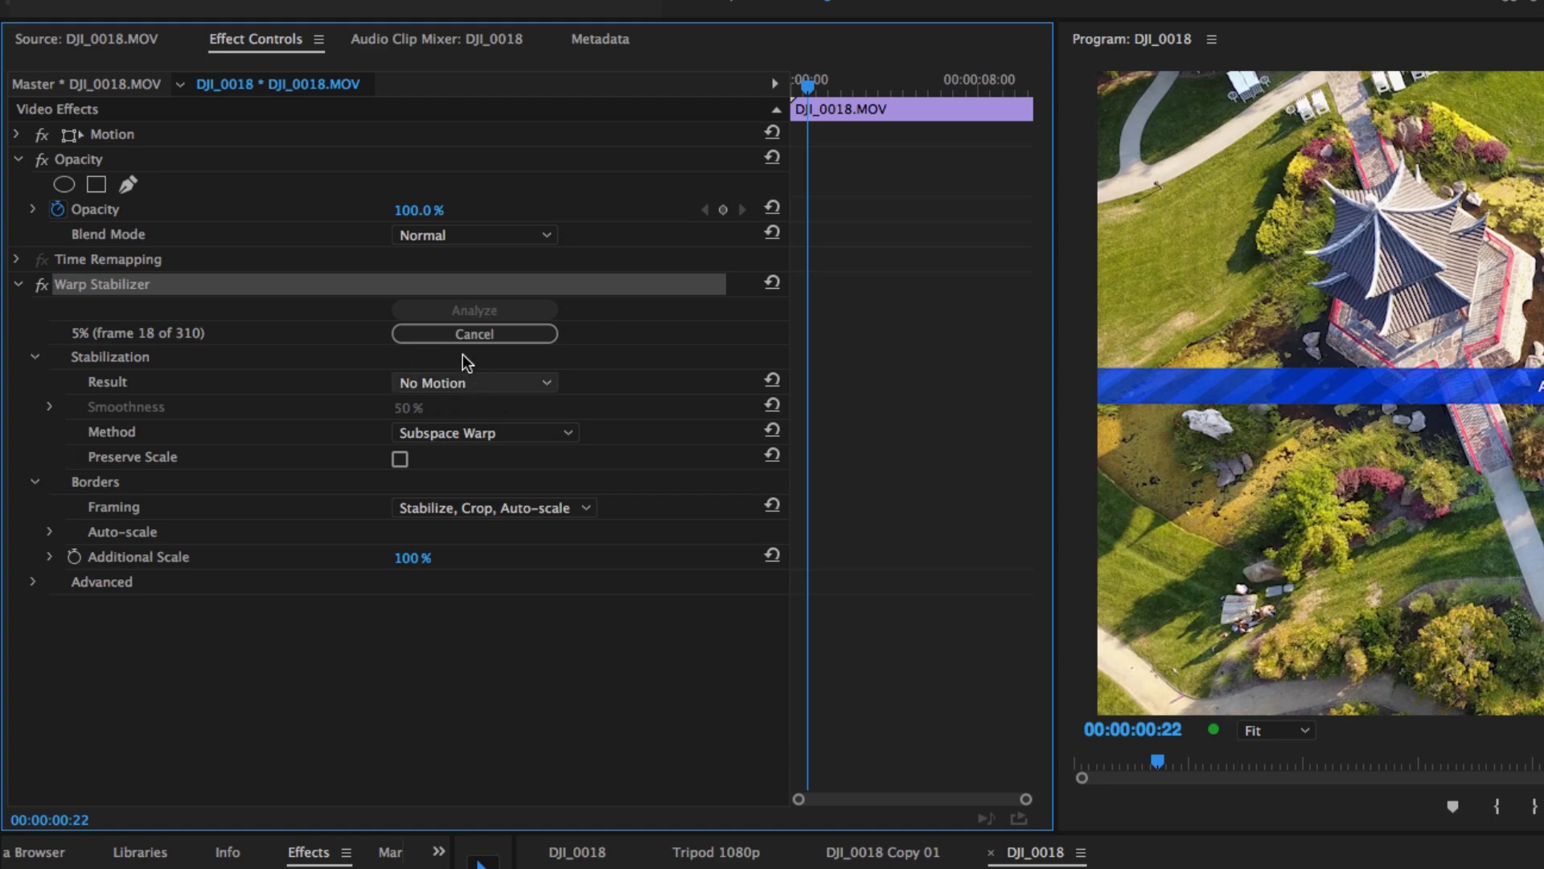
click(472, 381)
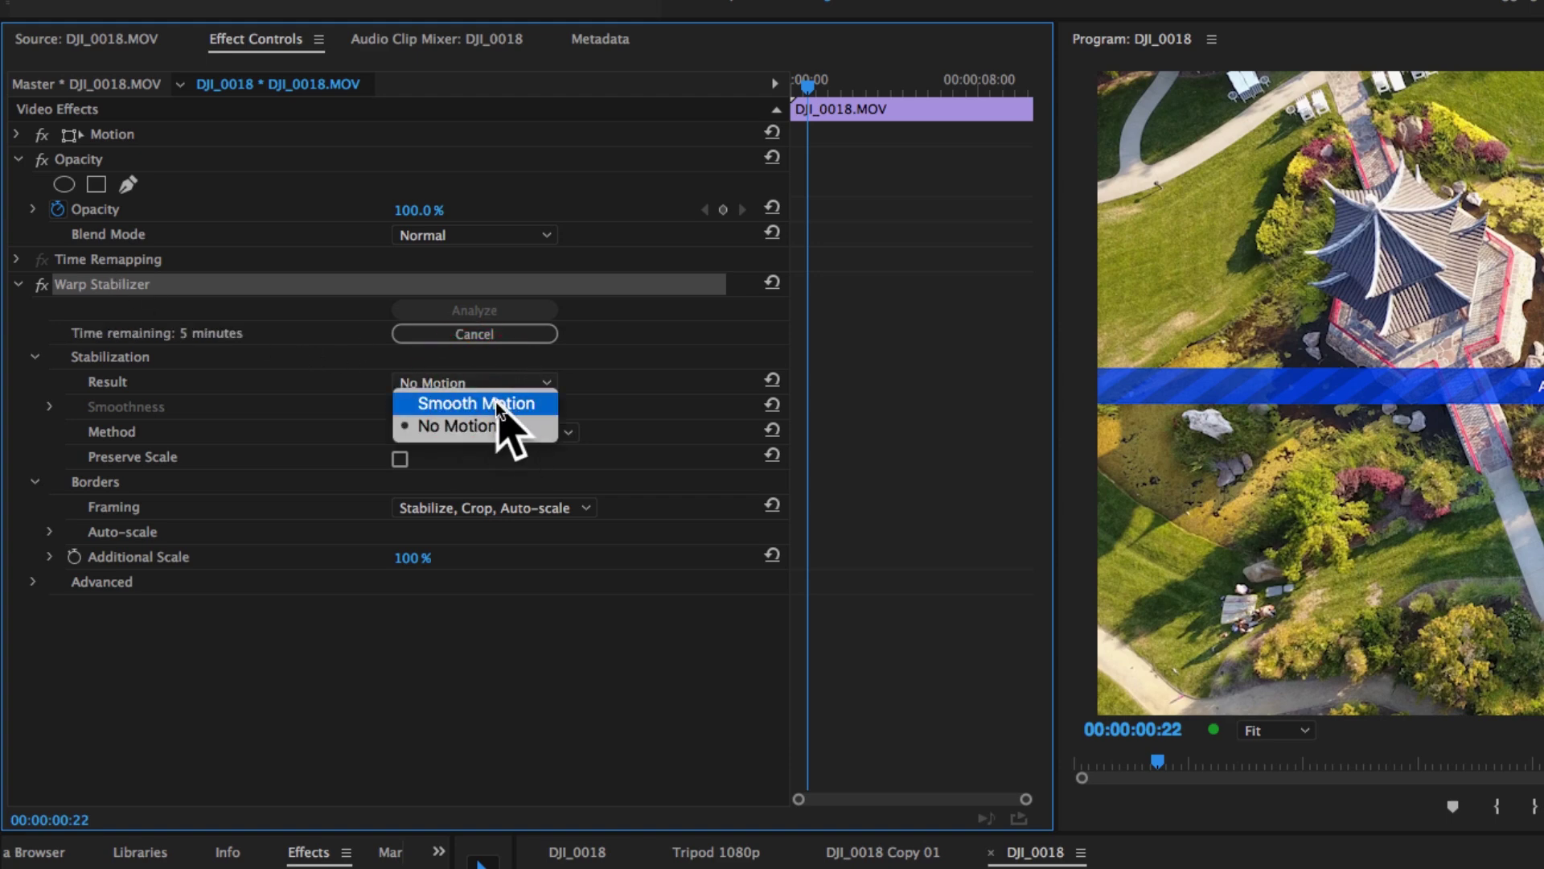
click(591, 387)
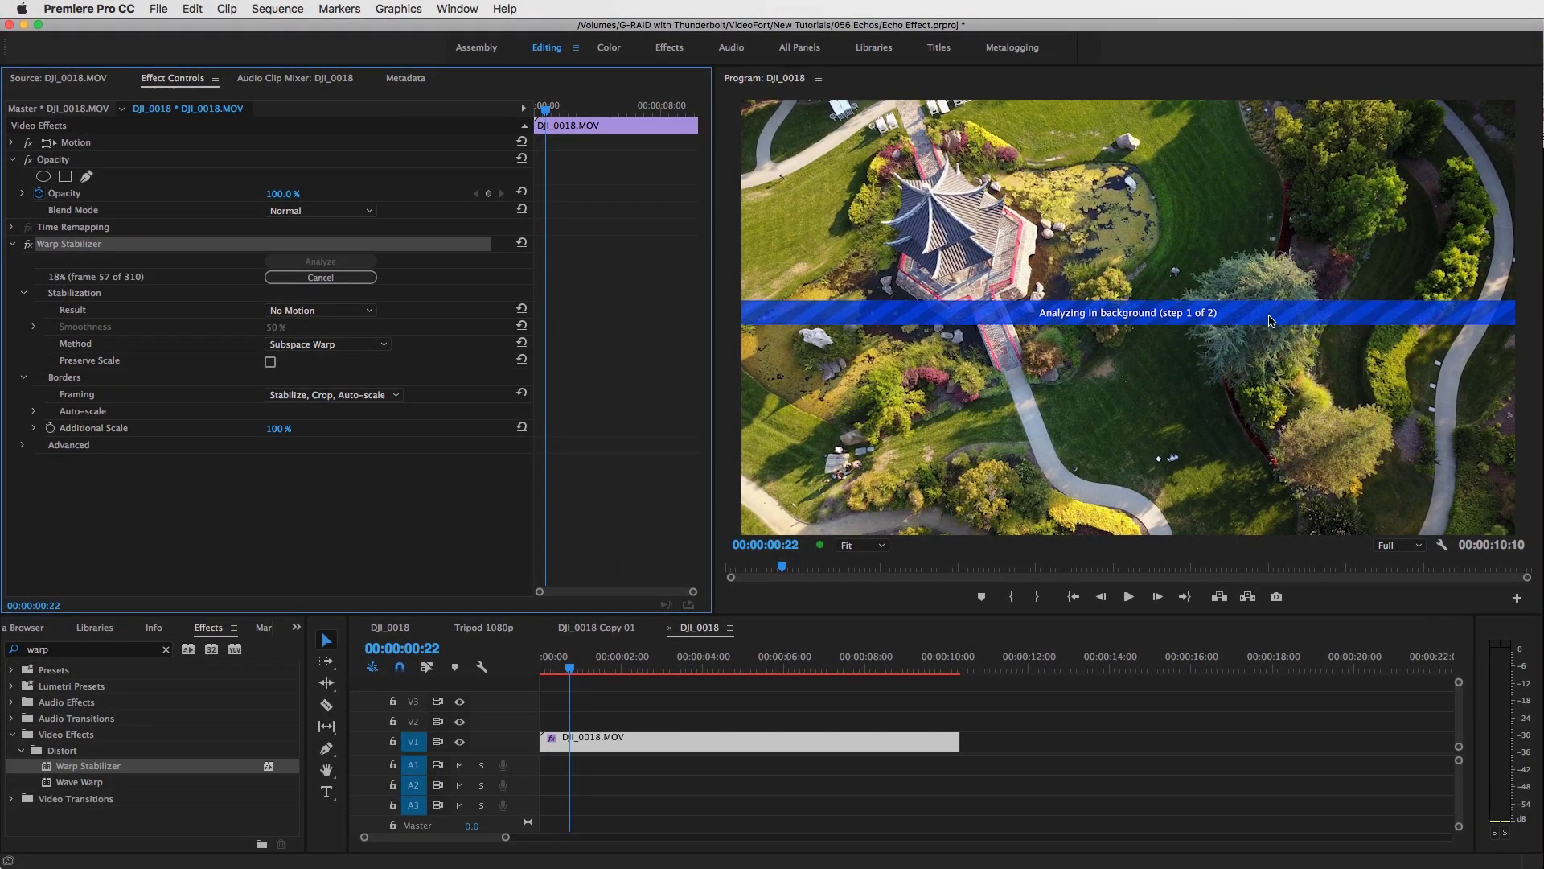
Wait for the Warp Stabilizer analysis to finish, then deselect the clip and park at 00:00:00:15.
click(23, 447)
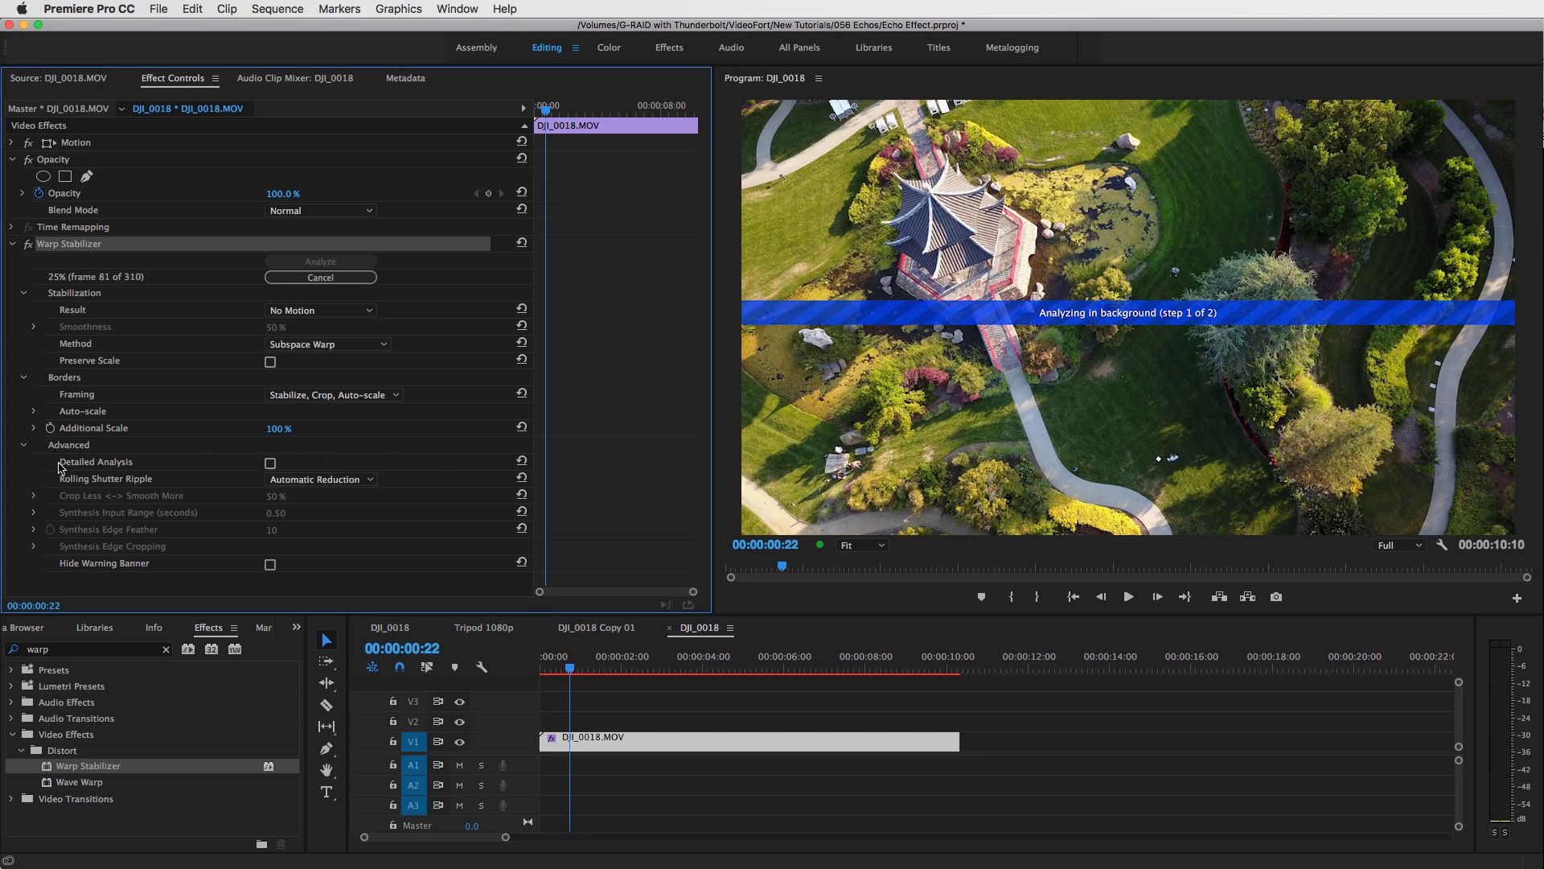
click(26, 446)
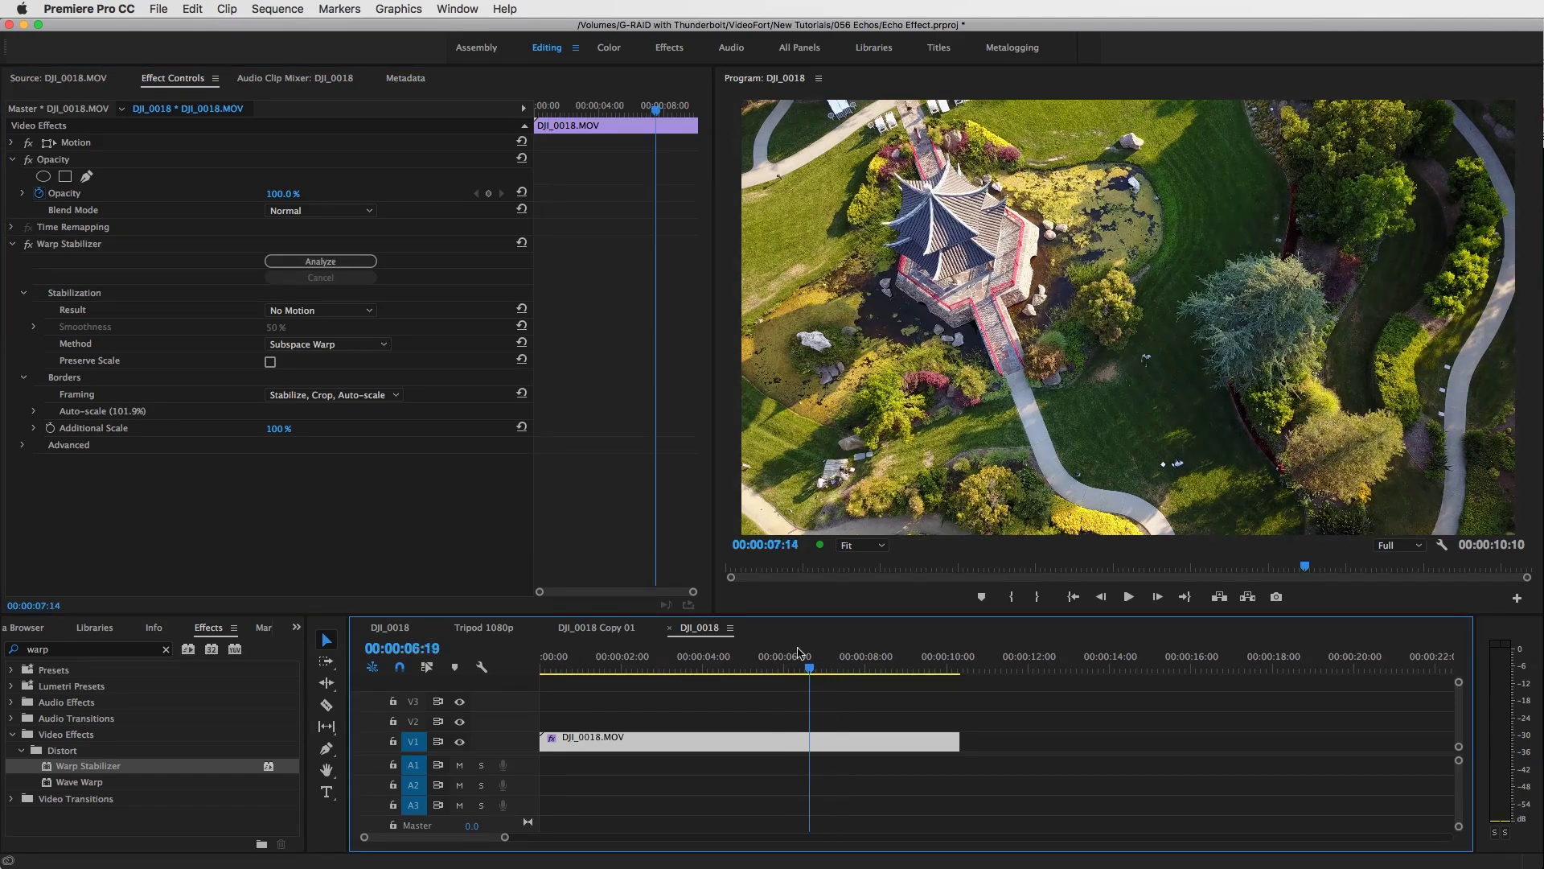
drag(805, 691, 871, 671)
click(697, 704)
click(561, 664)
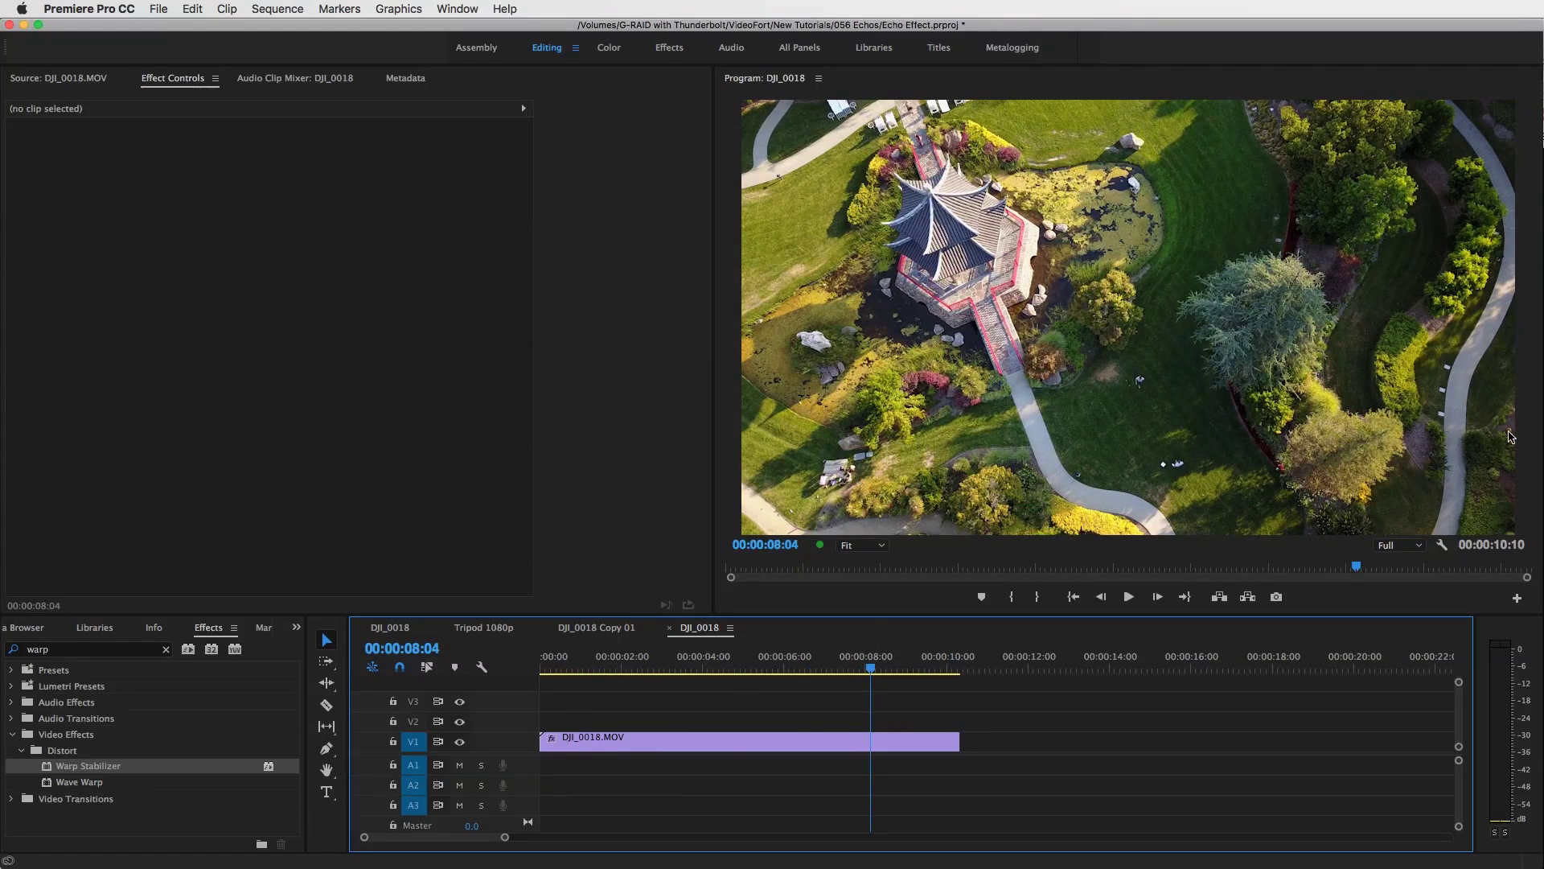
mouse_move(865, 664)
mouse_down()
mouse_move(607, 661)
mouse_move(859, 665)
mouse_move(732, 664)
mouse_move(726, 646)
mouse_move(891, 665)
mouse_move(732, 665)
mouse_move(861, 649)
mouse_up()
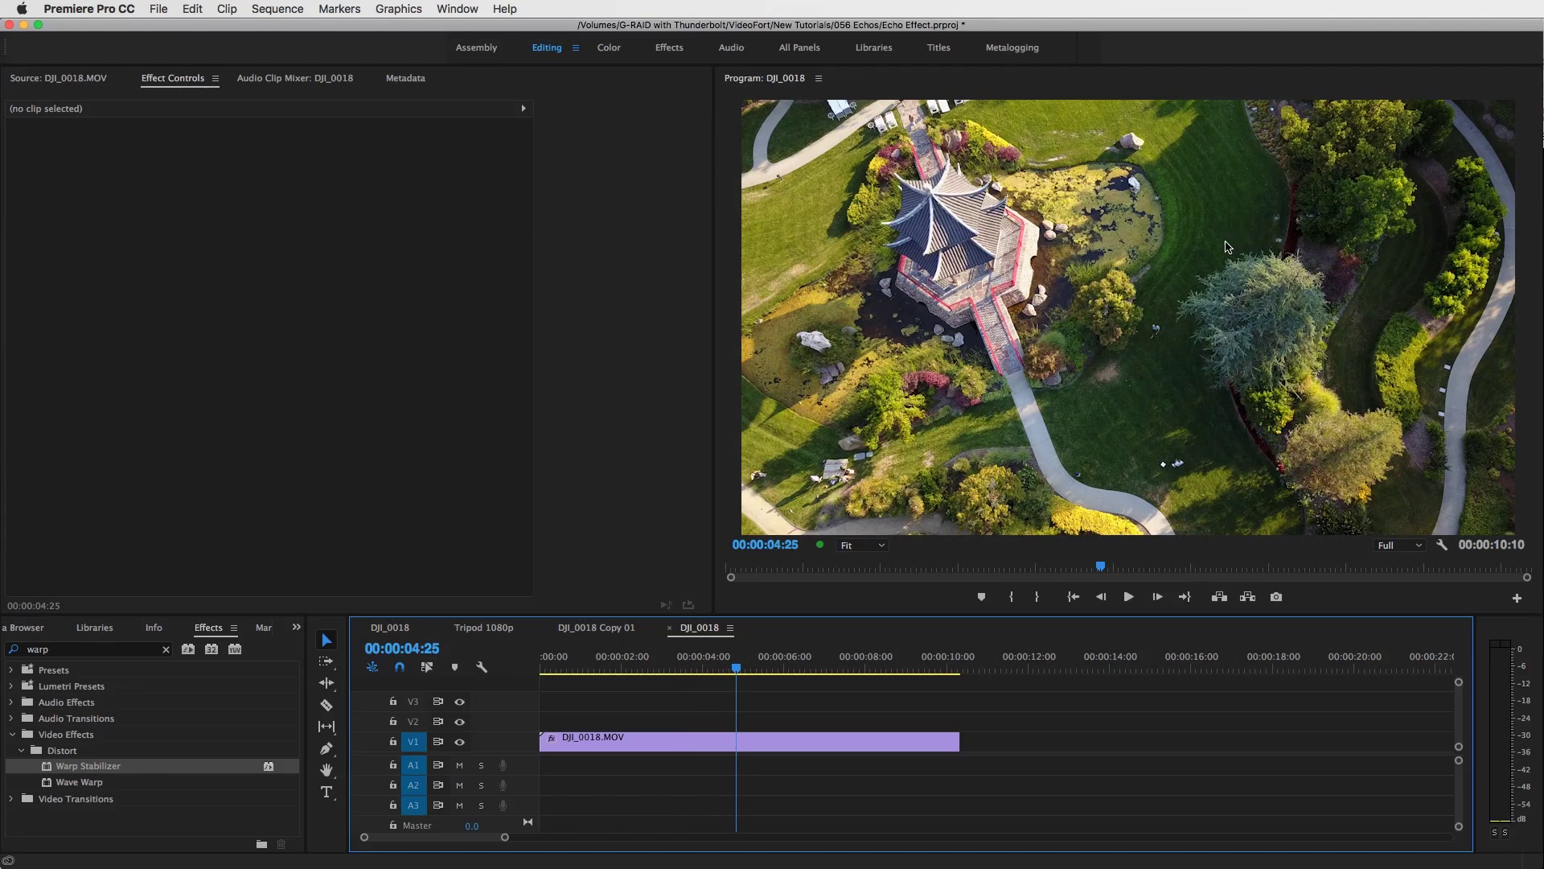
click(1026, 360)
key(space)
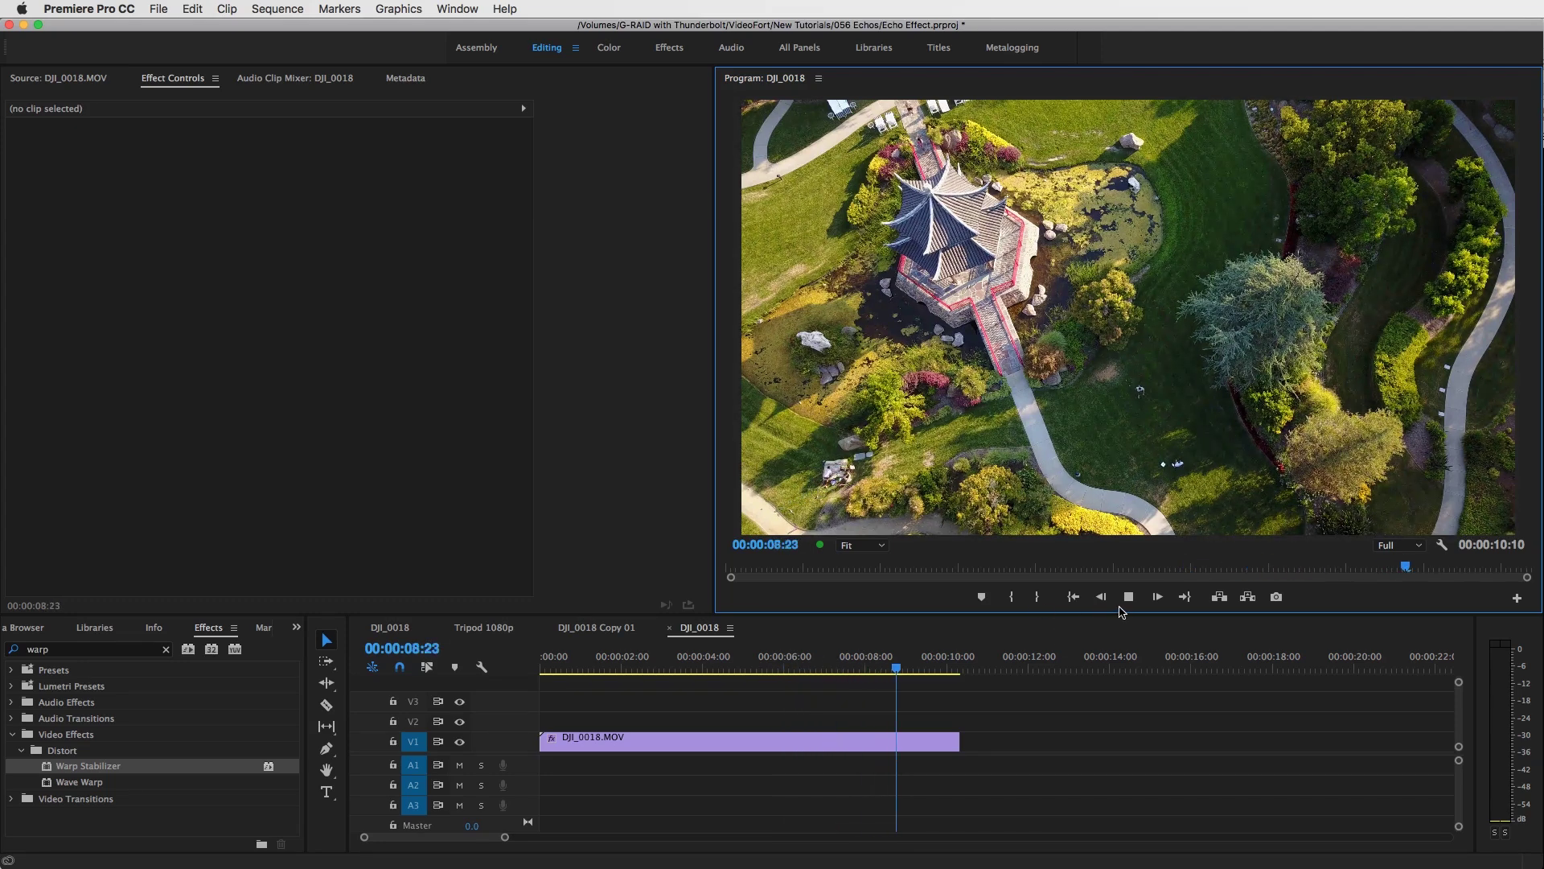
click(1128, 596)
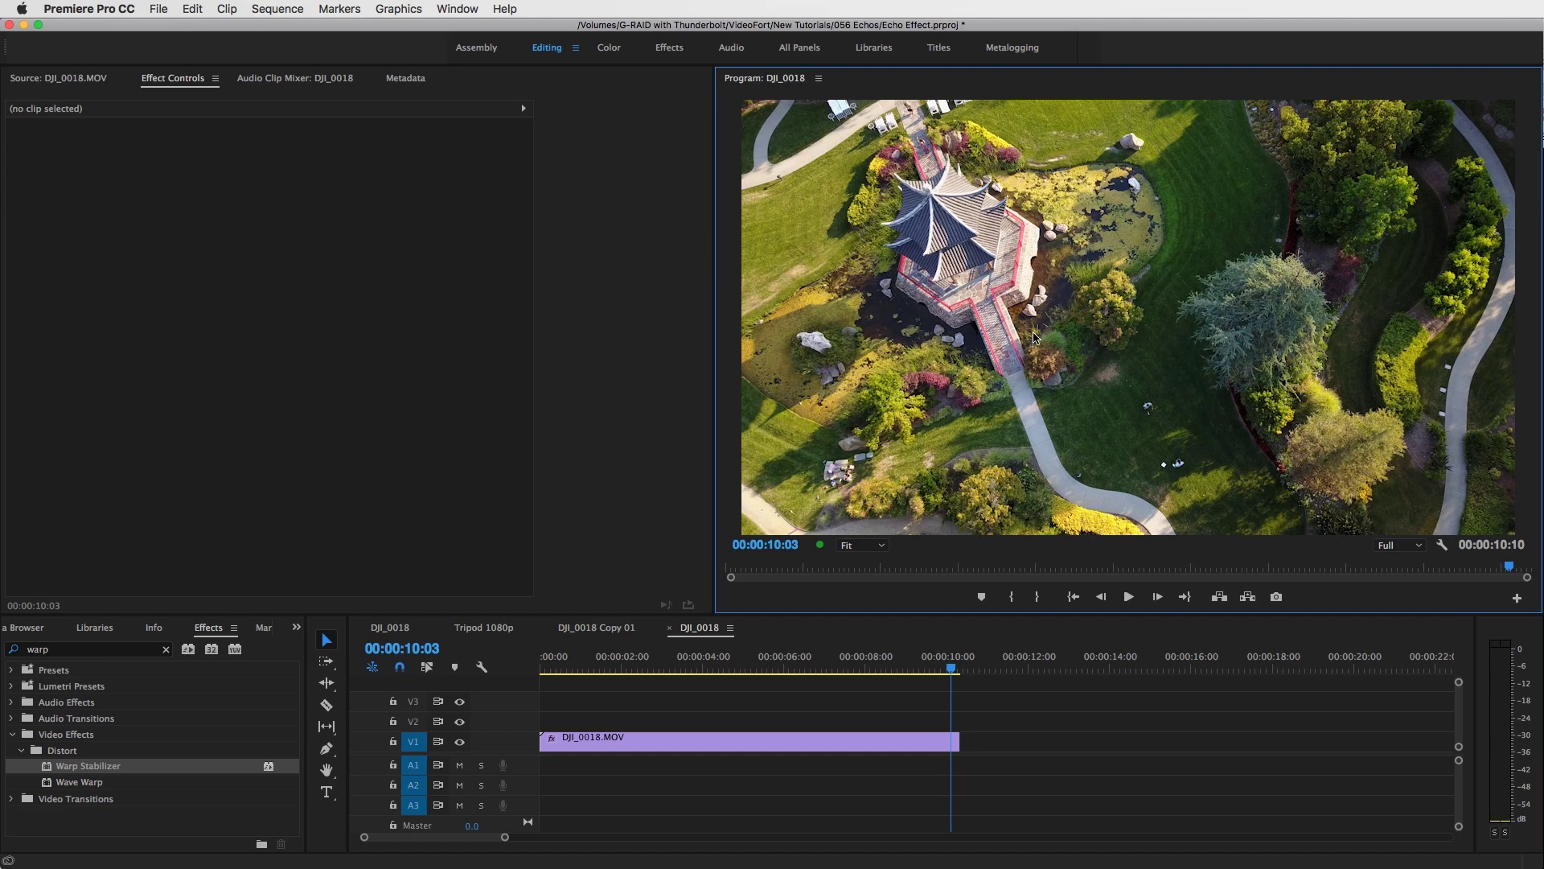
drag(937, 667, 643, 666)
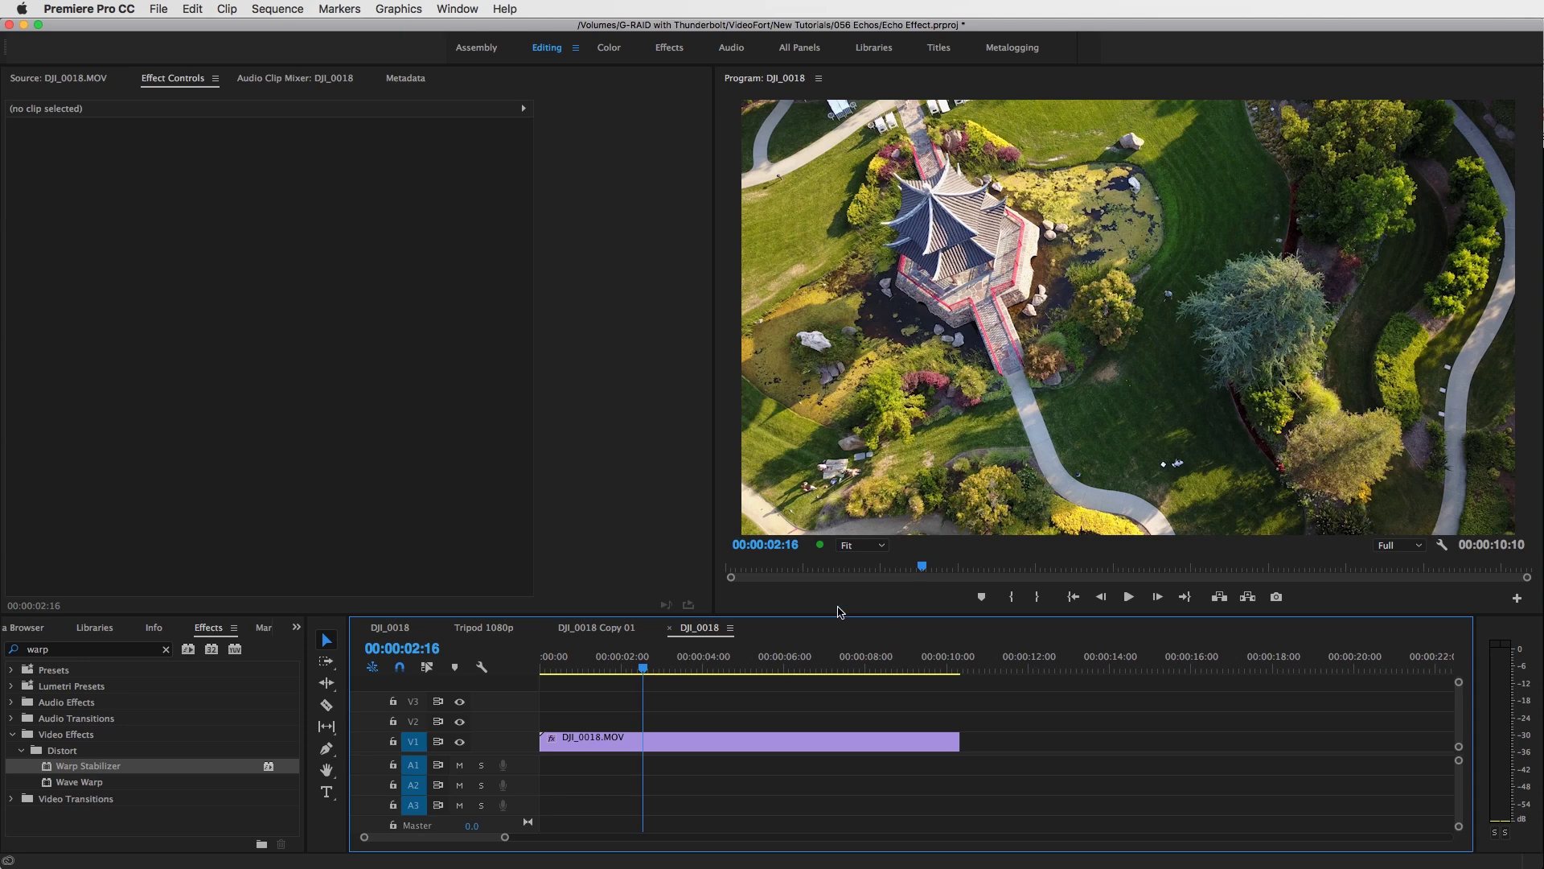
drag(778, 663, 917, 669)
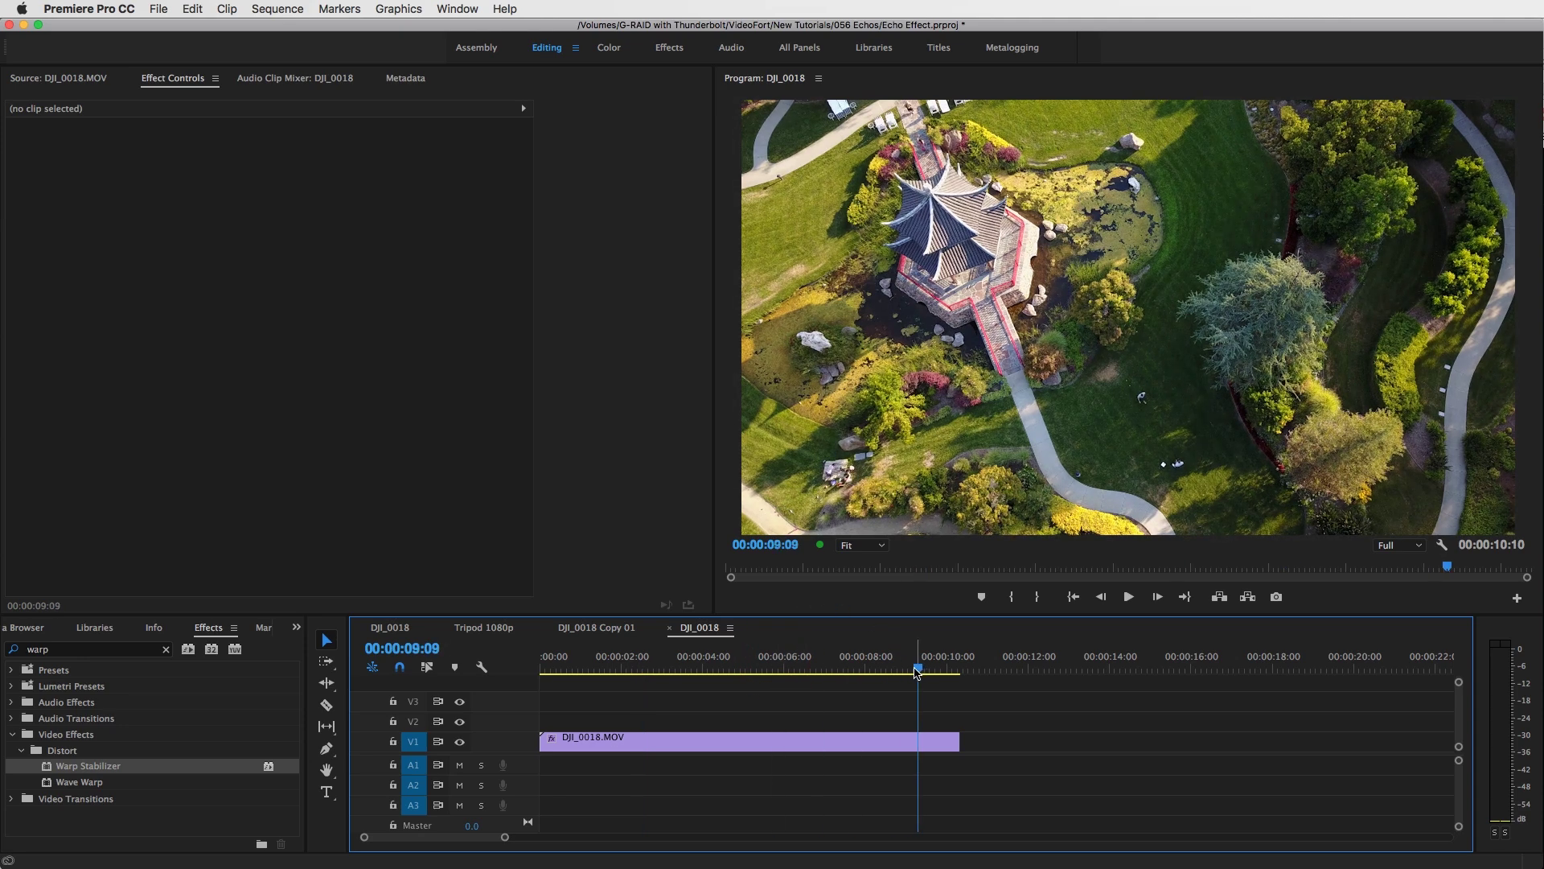